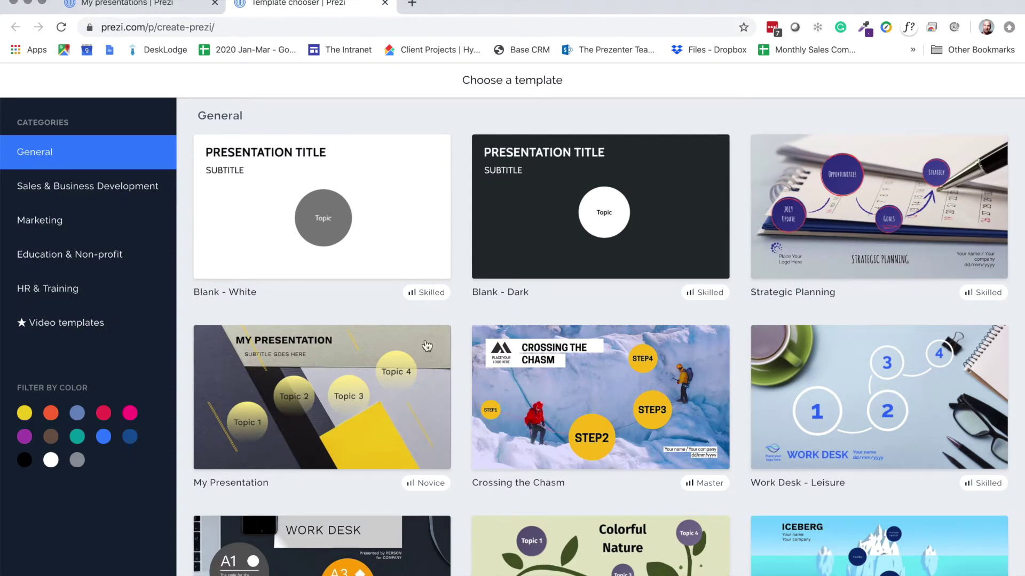
Step: Find the Post-it template in the gallery, preview it, and create a presentation from it
scroll(405, 391, "down", 2)
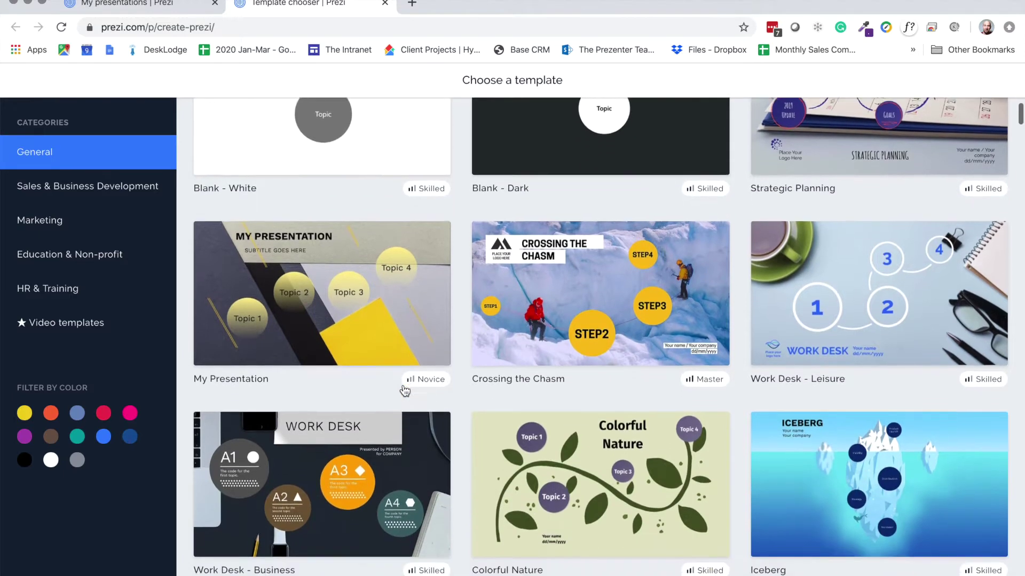
scroll(405, 391, "down", 7)
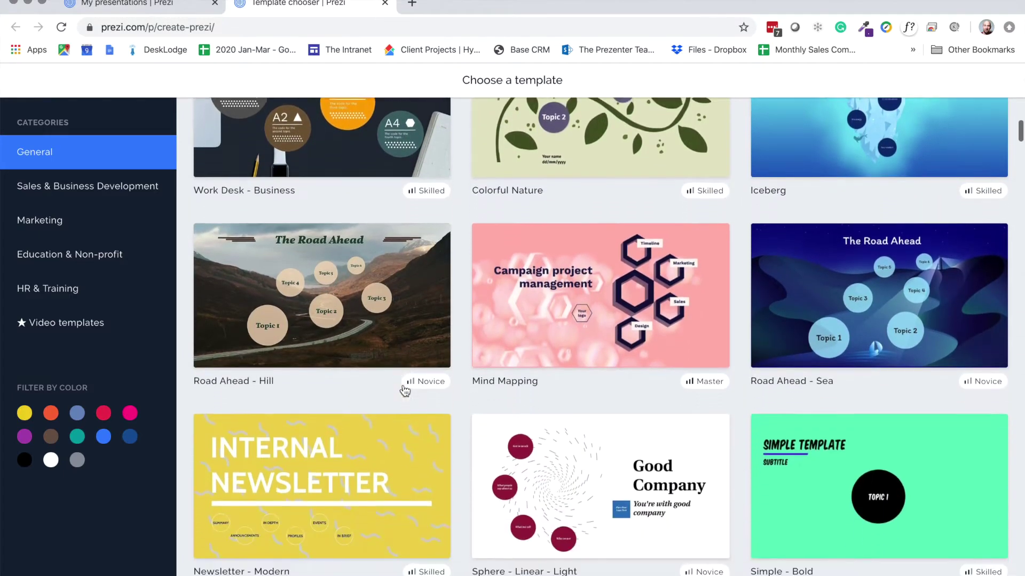
scroll(405, 391, "down", 5)
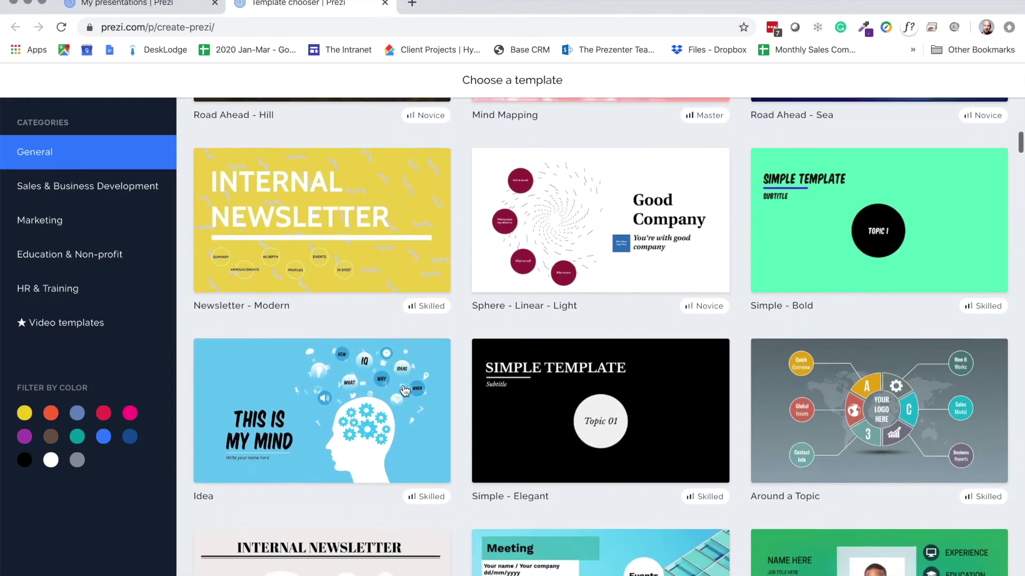
scroll(405, 391, "down", 8)
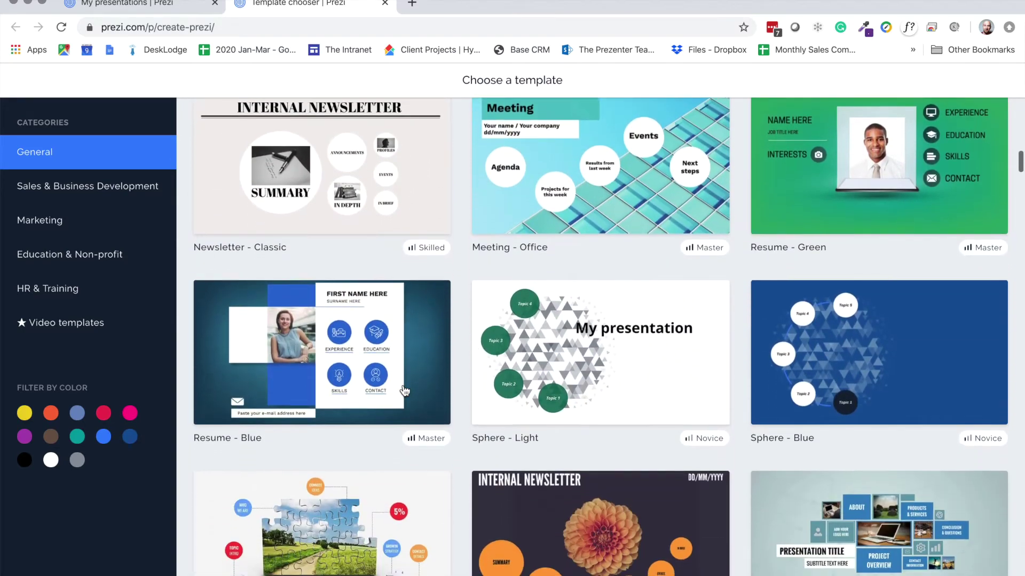
scroll(404, 392, "down", 7)
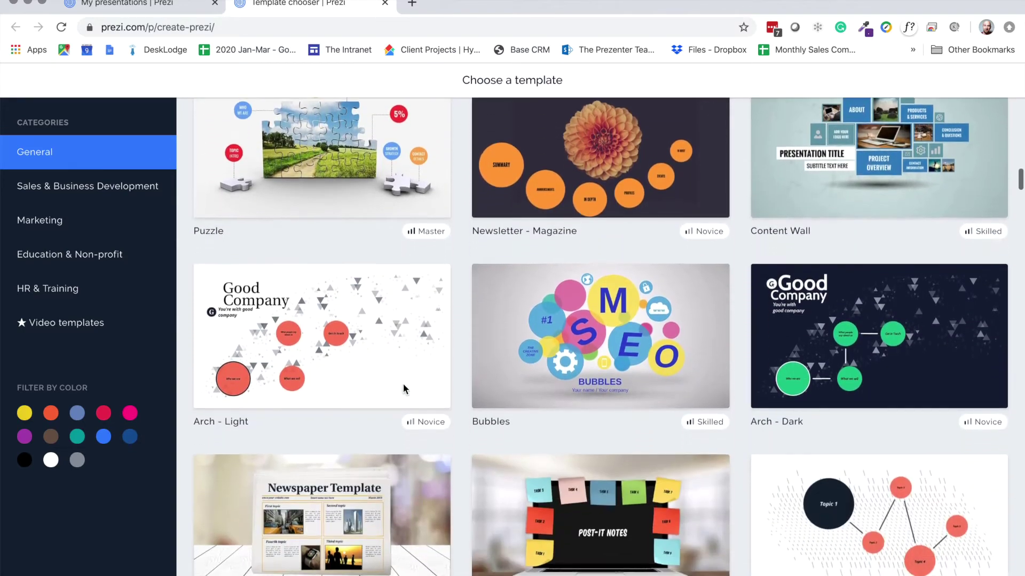
scroll(403, 388, "down", 5)
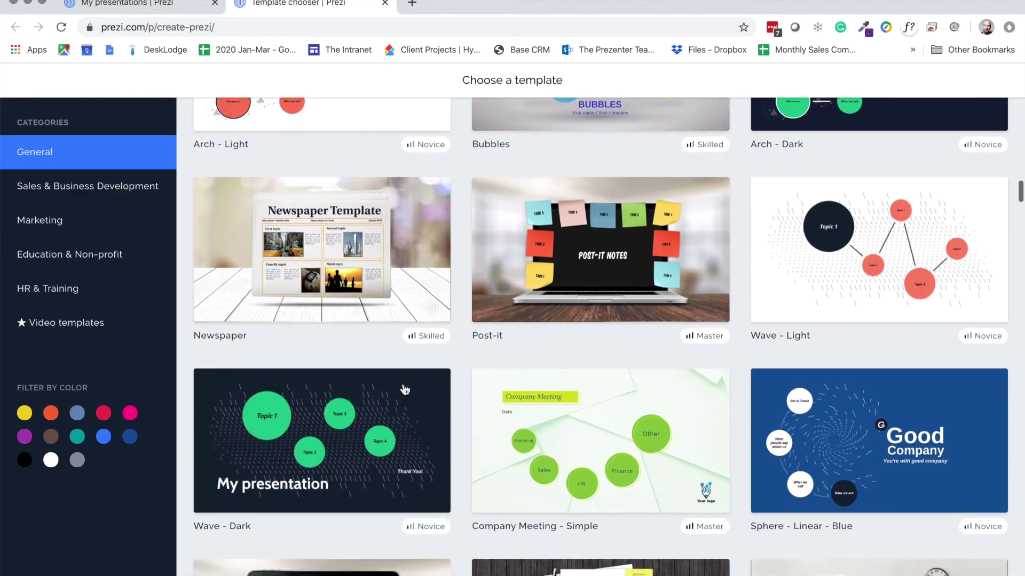
scroll(405, 390, "down", 3)
scroll(405, 390, "up", 1)
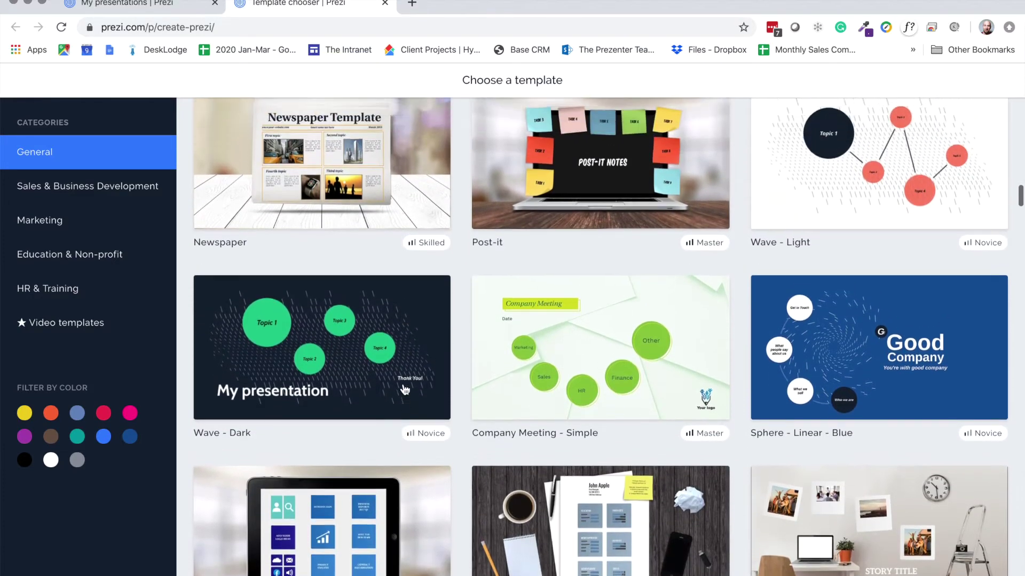
scroll(405, 391, "up", 3)
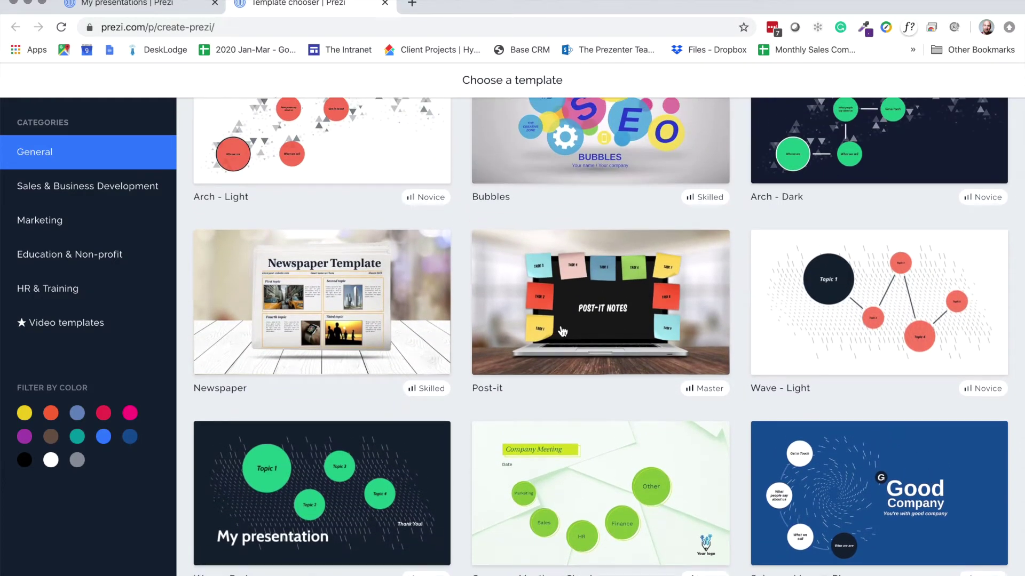
left_click(601, 333)
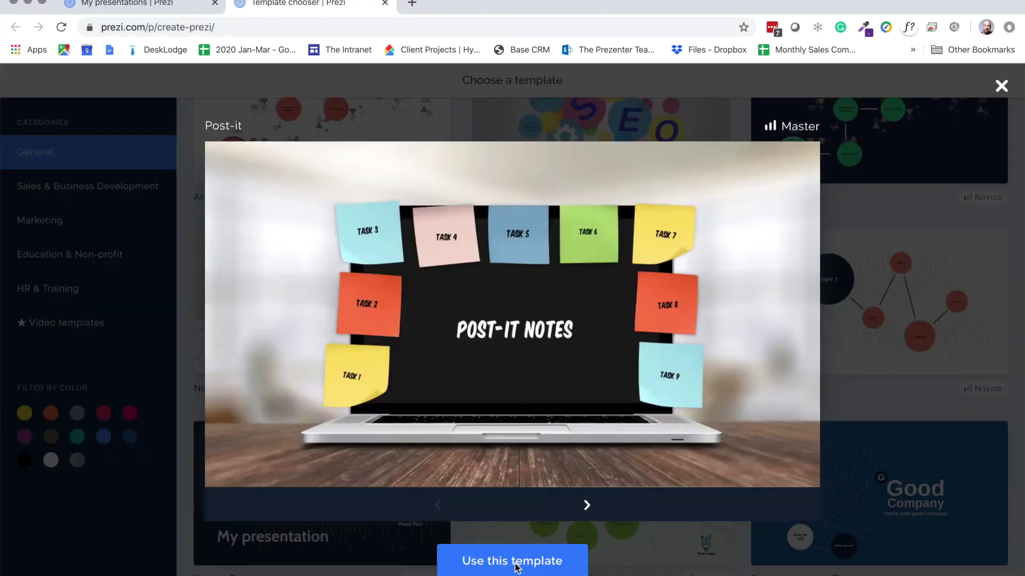
left_click(516, 567)
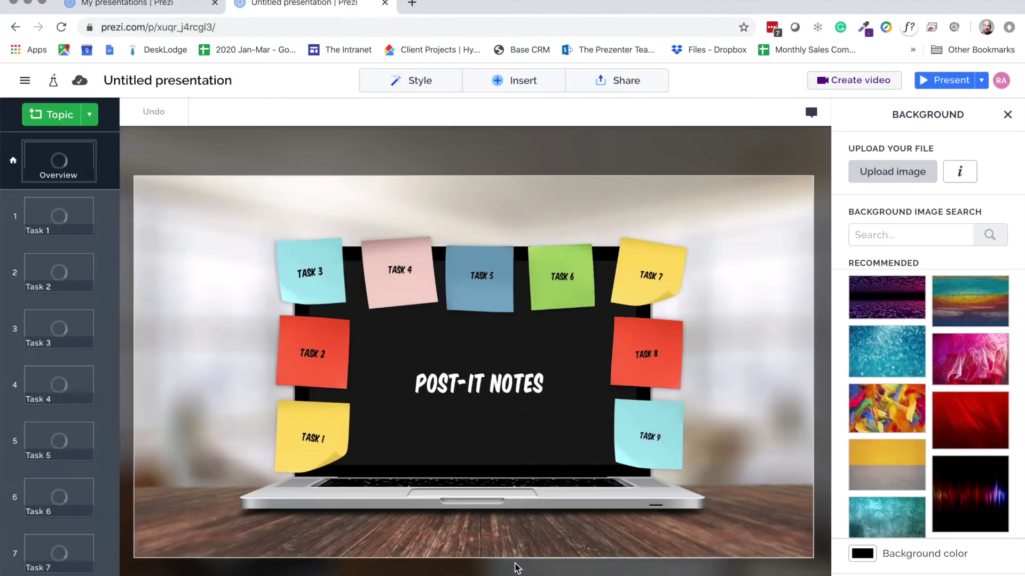
Step: Close the Background panel, inspect the Task 1–4 notes, and zoom into Task 4
left_click(1007, 116)
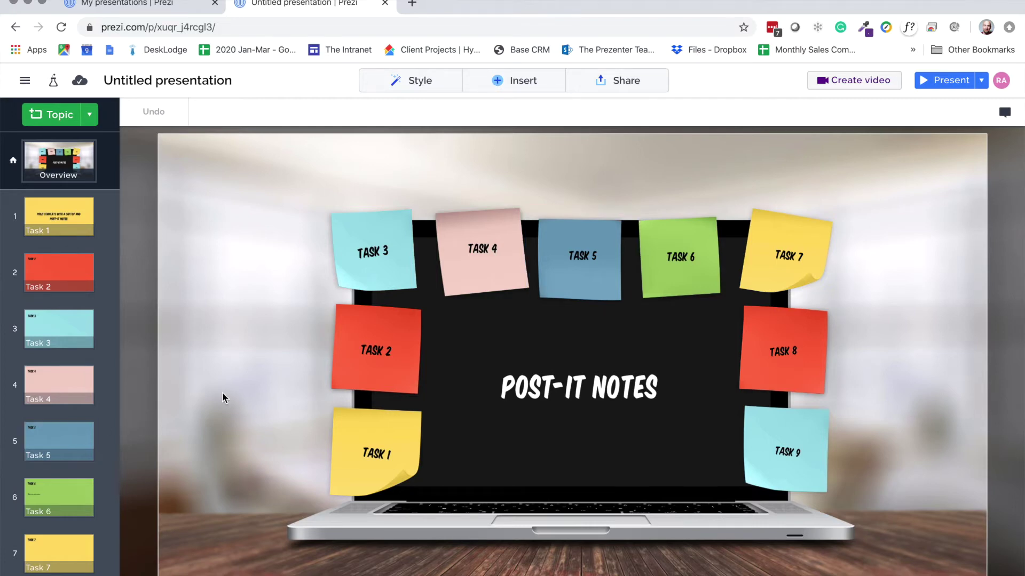
left_click(361, 451)
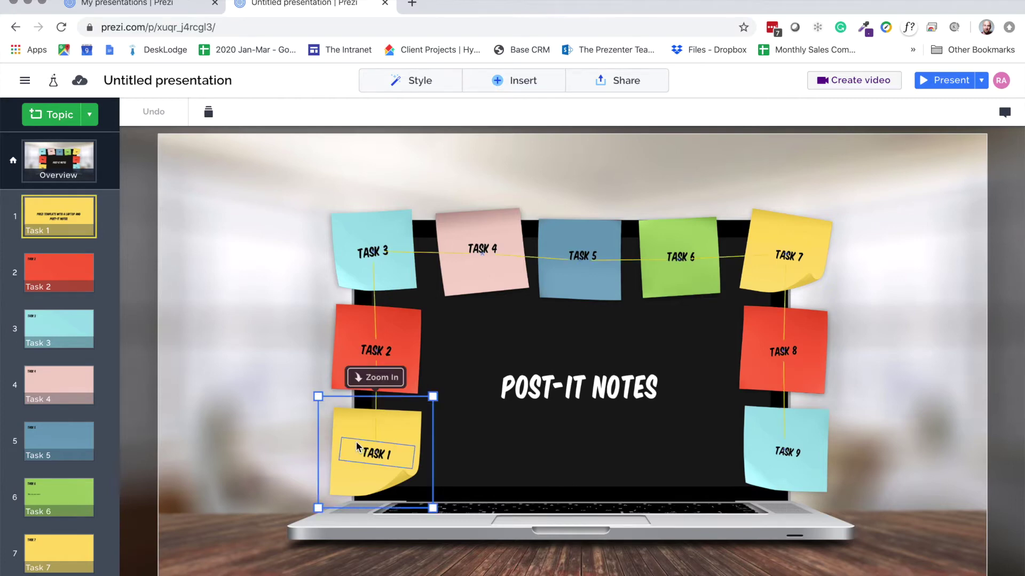
left_click(349, 324)
left_click(352, 234)
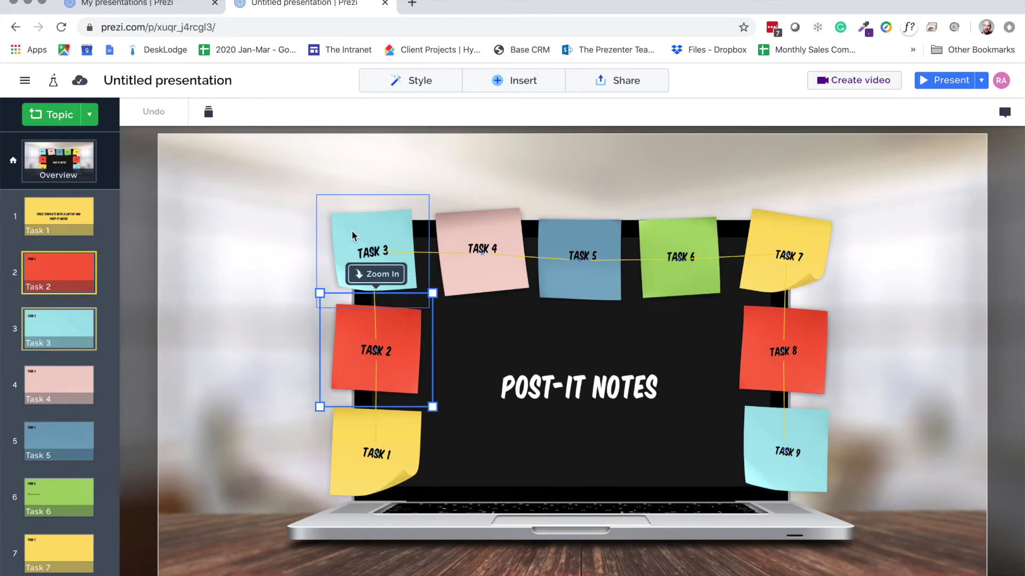
left_click(464, 228)
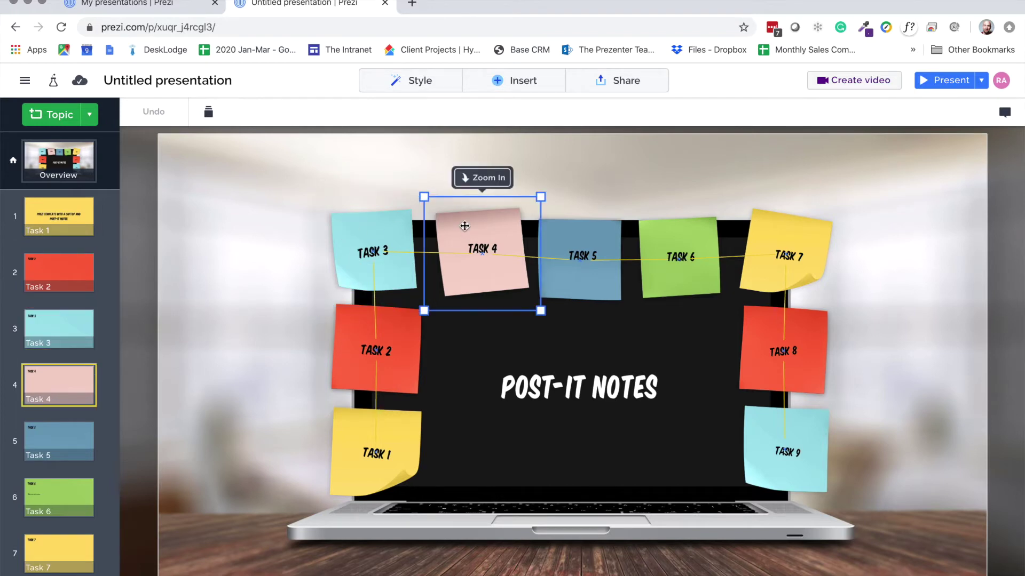
double_click(487, 256)
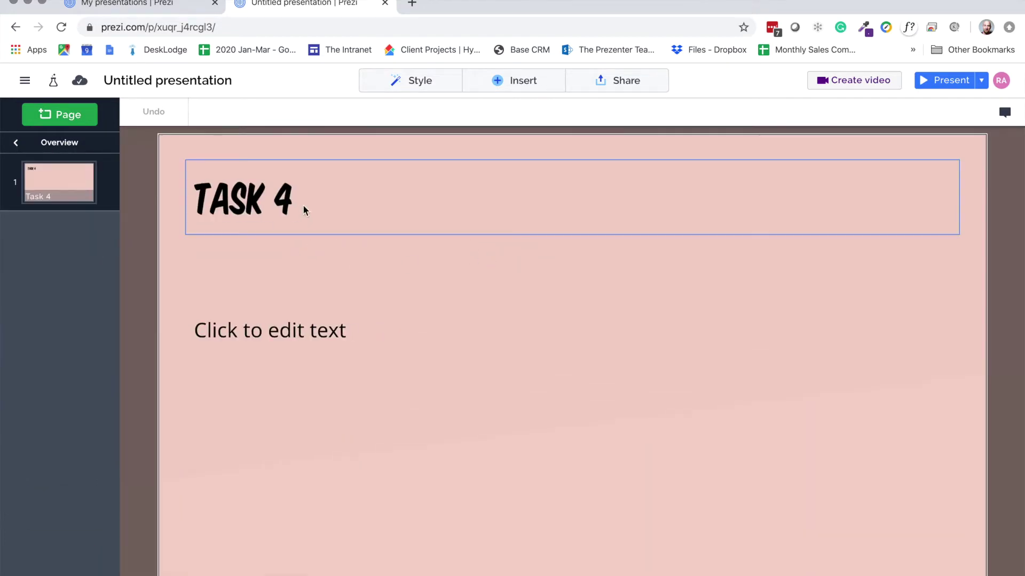
left_click(299, 200)
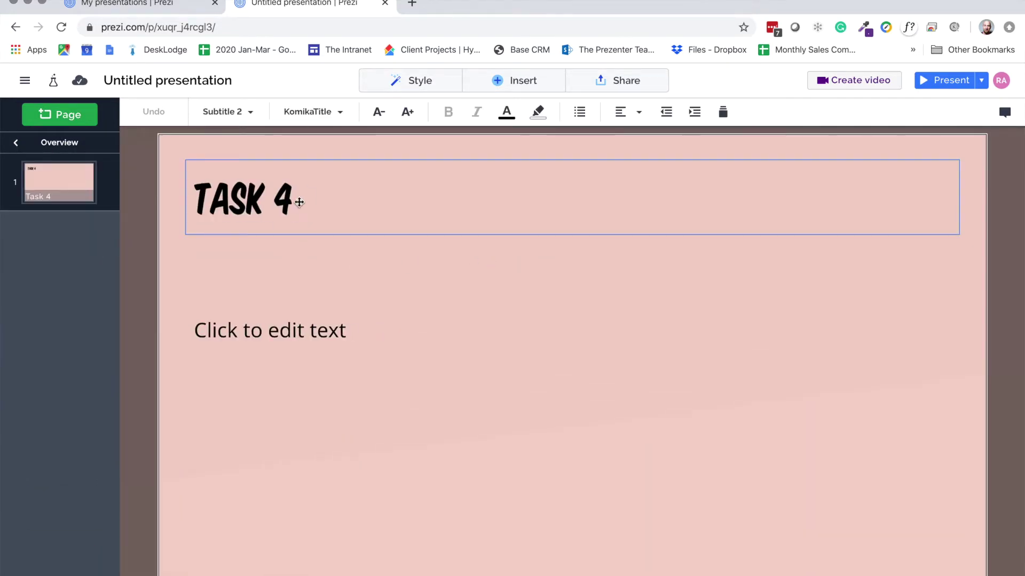
left_click(338, 329)
left_click(461, 395)
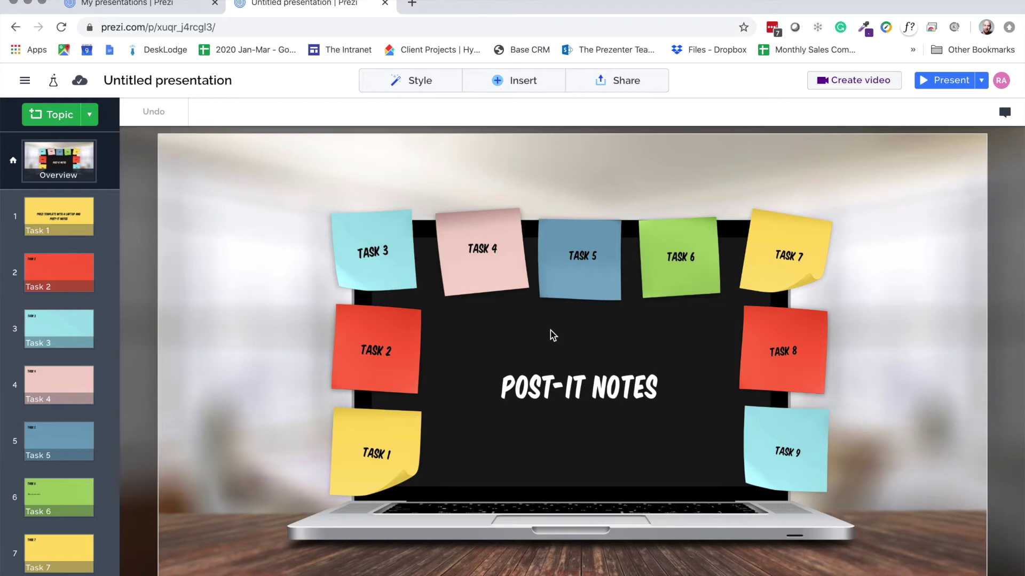
Step: Upload Mug.png and place it, shrunk, at the laptop's lower left beside Task 1
left_click(503, 85)
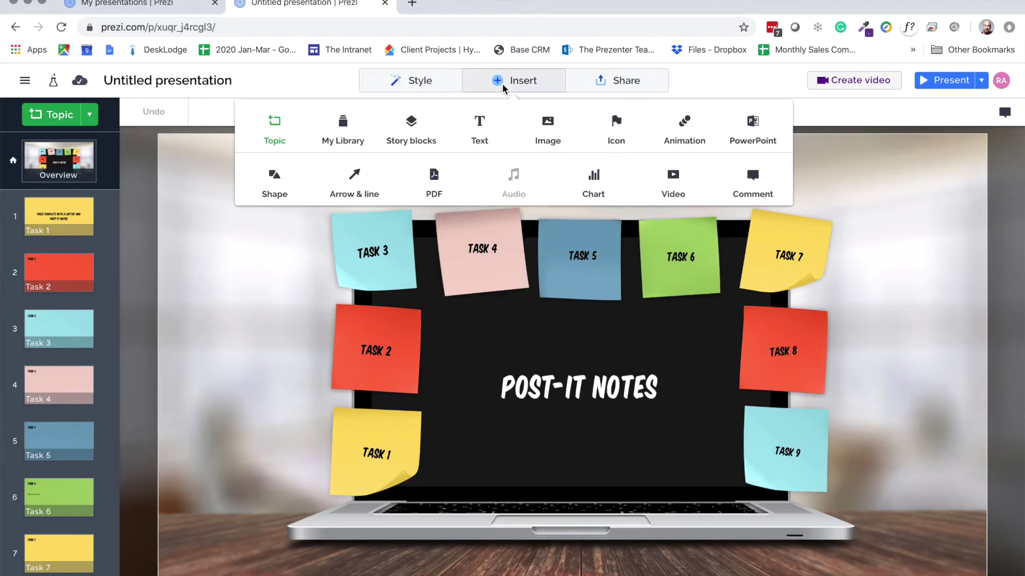
left_click(548, 126)
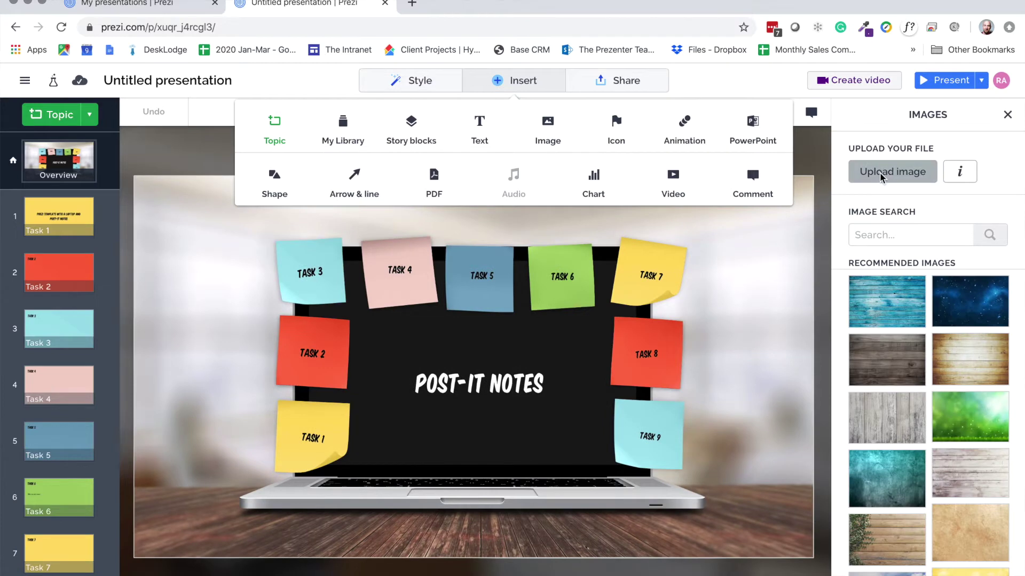
left_click(880, 173)
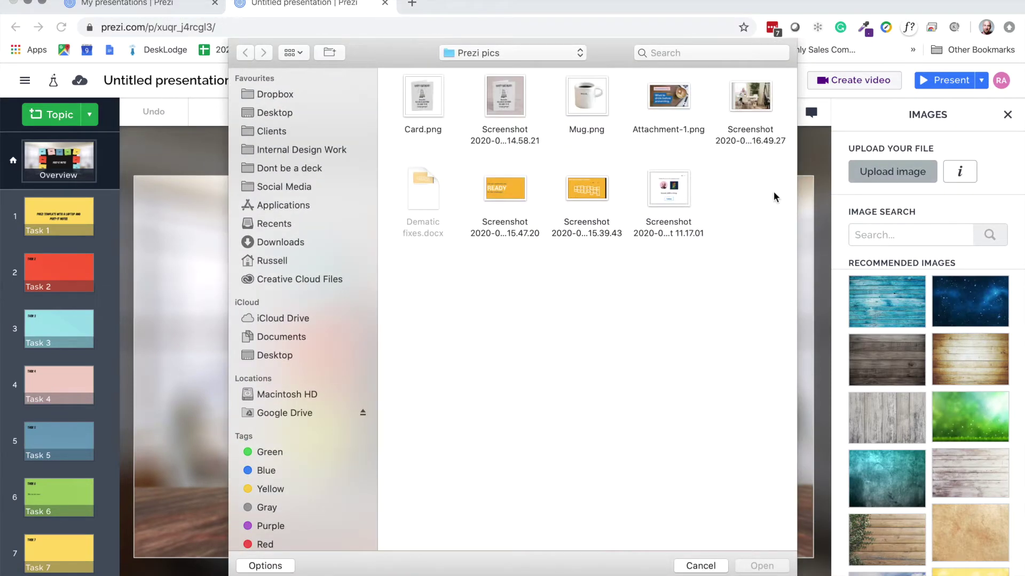
left_click(581, 105)
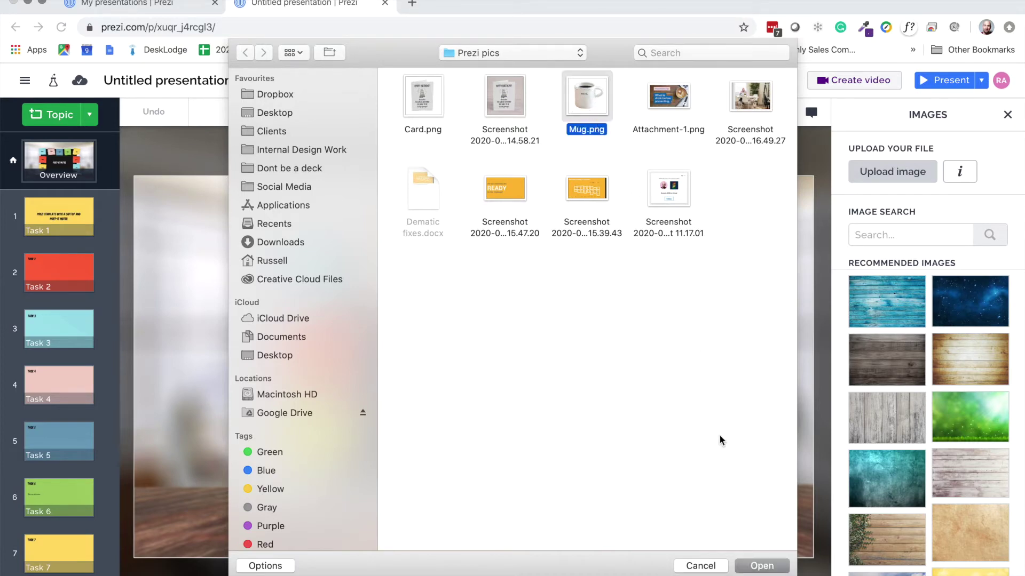
left_click(768, 567)
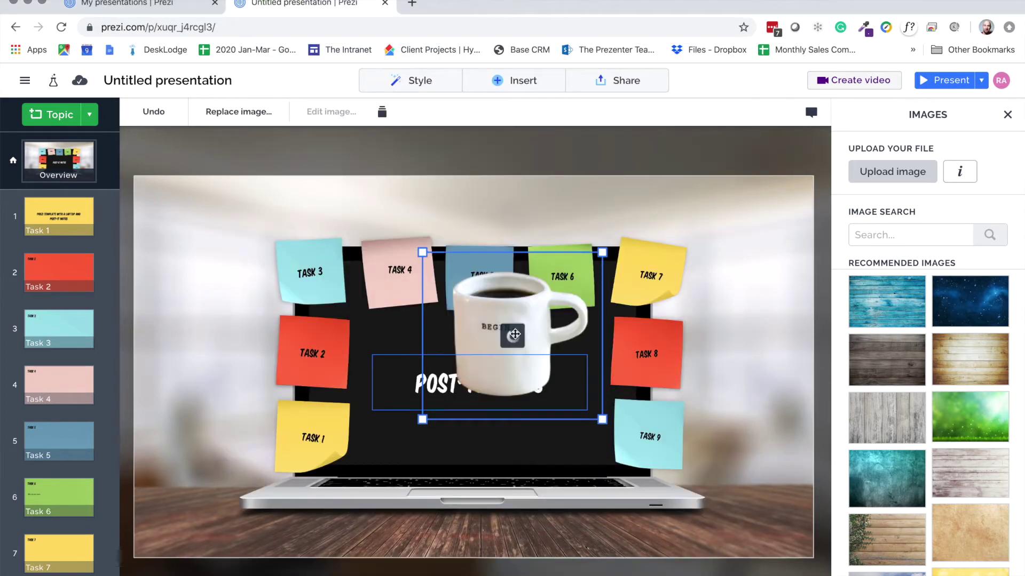
left_click_drag(477, 340, 275, 435)
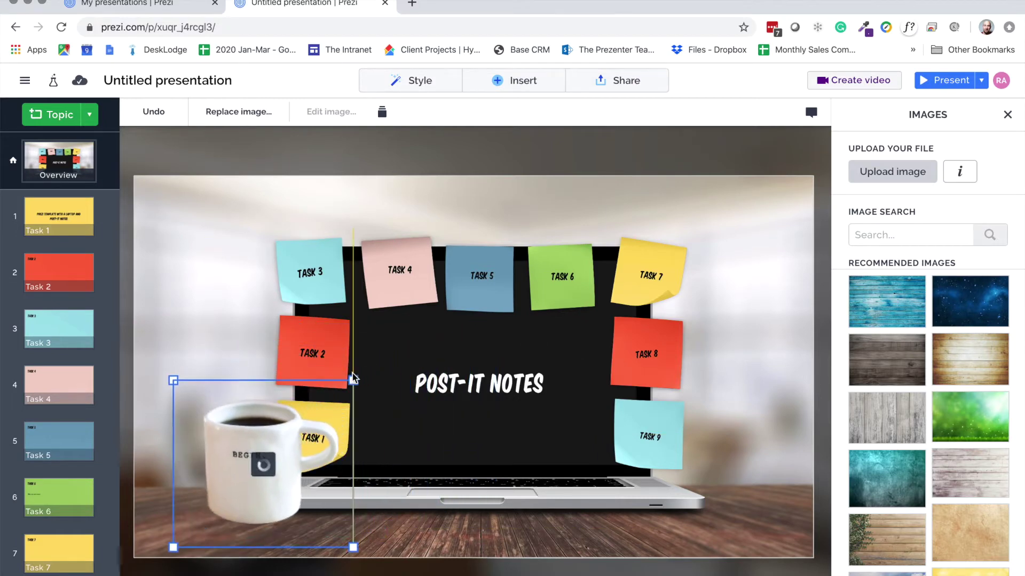
left_click_drag(341, 393, 317, 416)
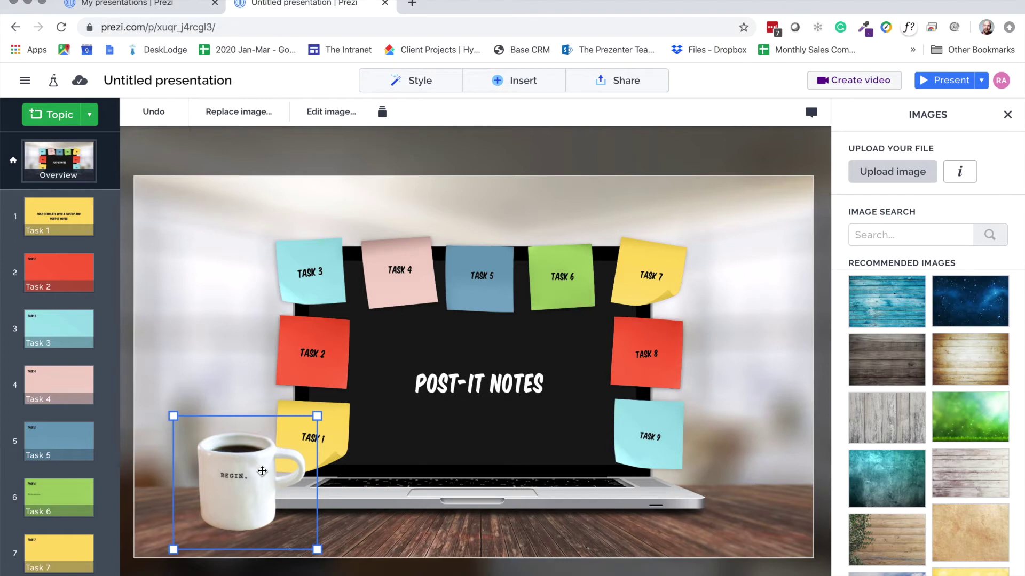
Step: Upload Card.png and move the birthday card beside the Task 9 note at bottom right
left_click(879, 176)
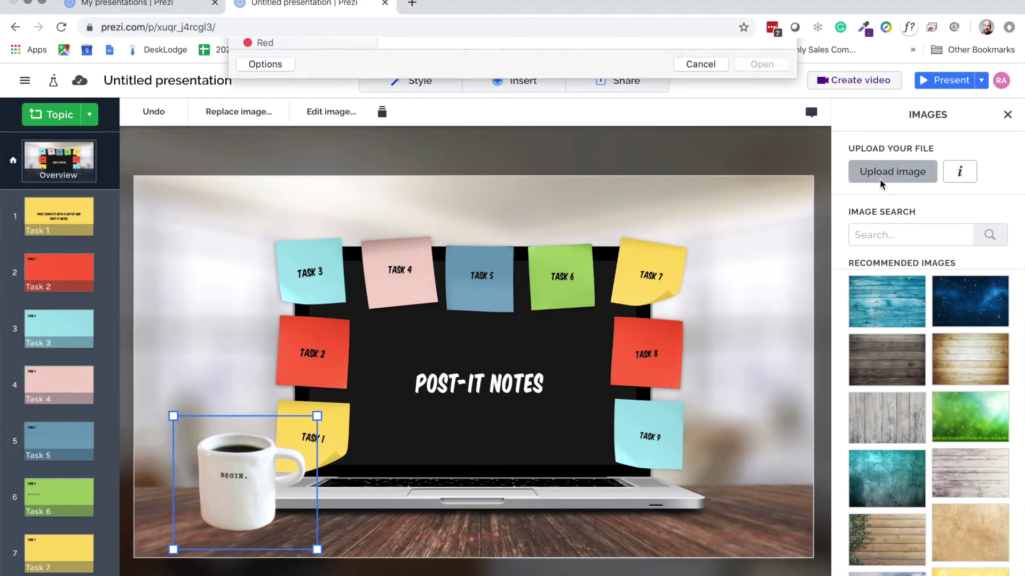
left_click(429, 111)
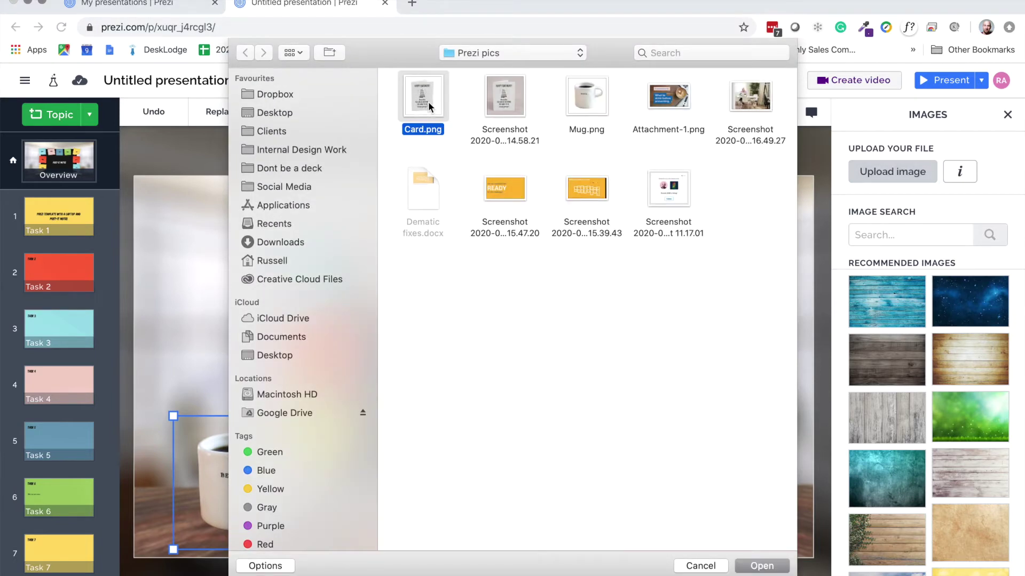
left_click(763, 567)
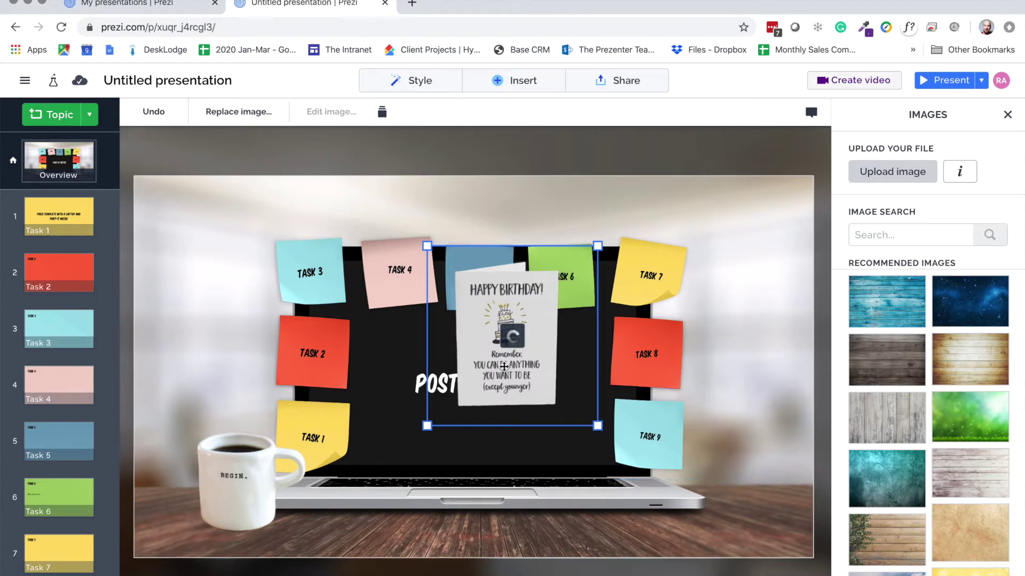
left_click_drag(548, 395, 702, 493)
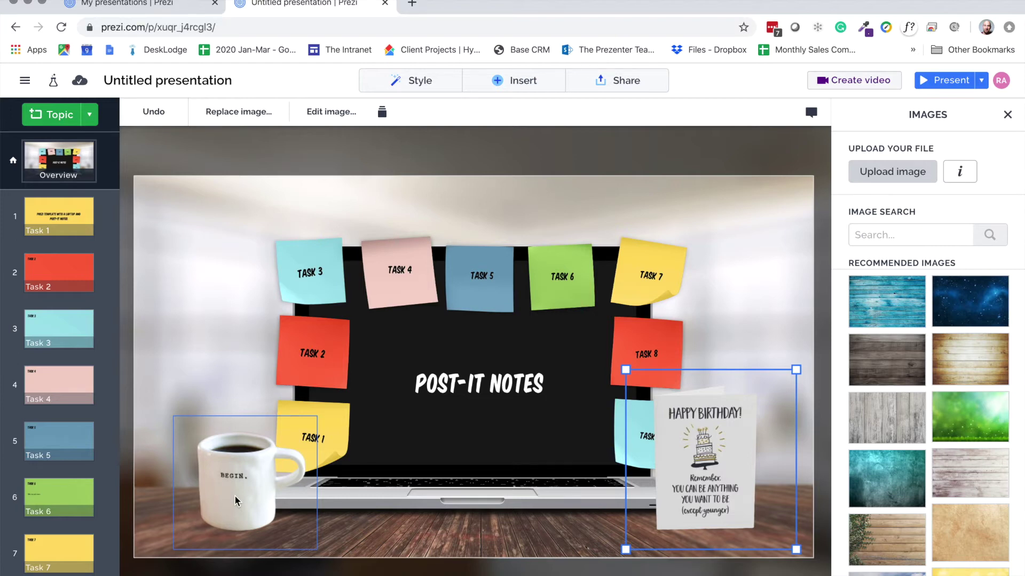
Step: Deselect the card and add a new topic to the presentation
left_click(342, 529)
left_click(203, 397)
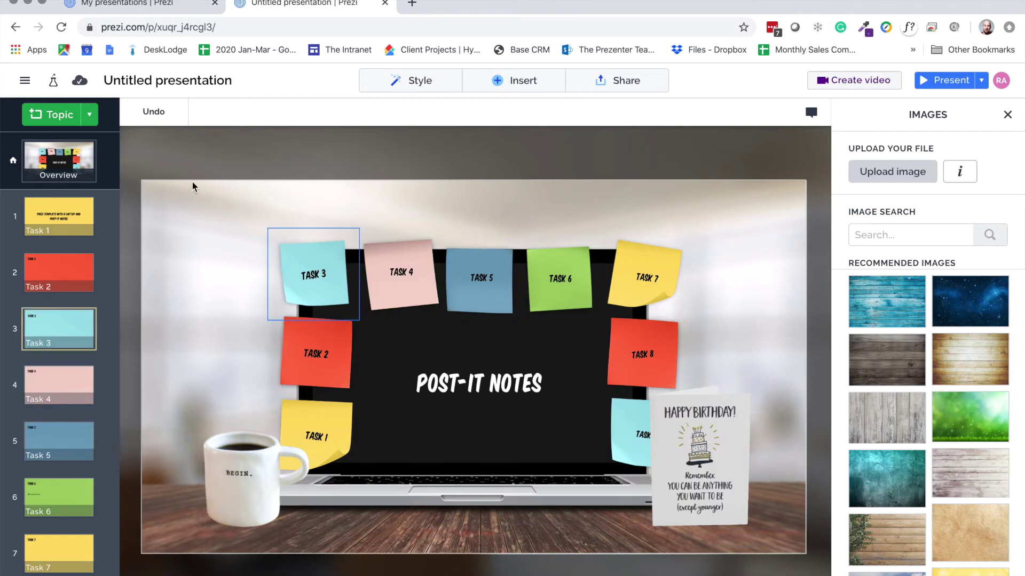
left_click(59, 117)
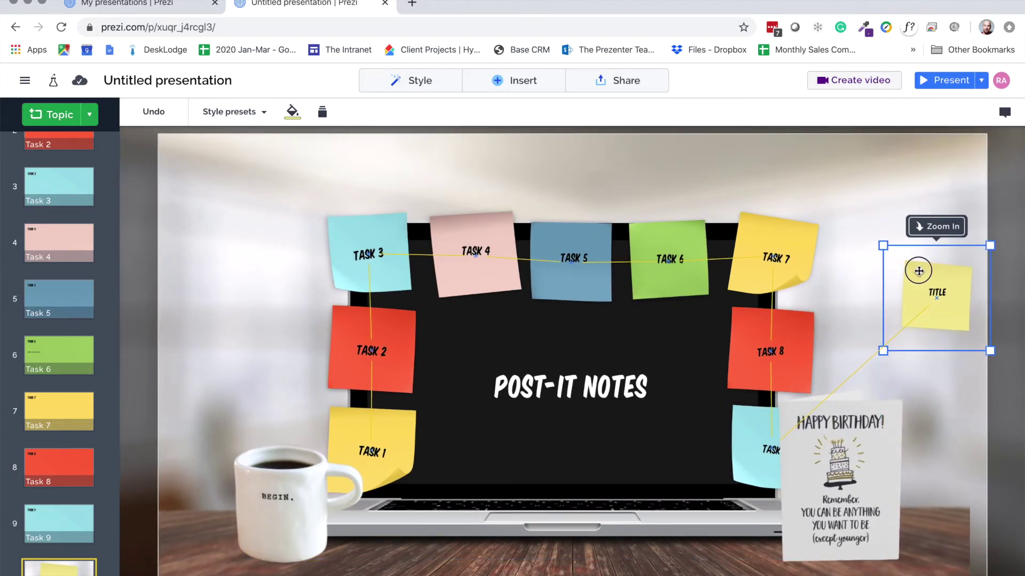
Step: Move the new TITLE note below the POST-IT NOTES heading and enlarge it
left_click_drag(919, 271, 542, 487)
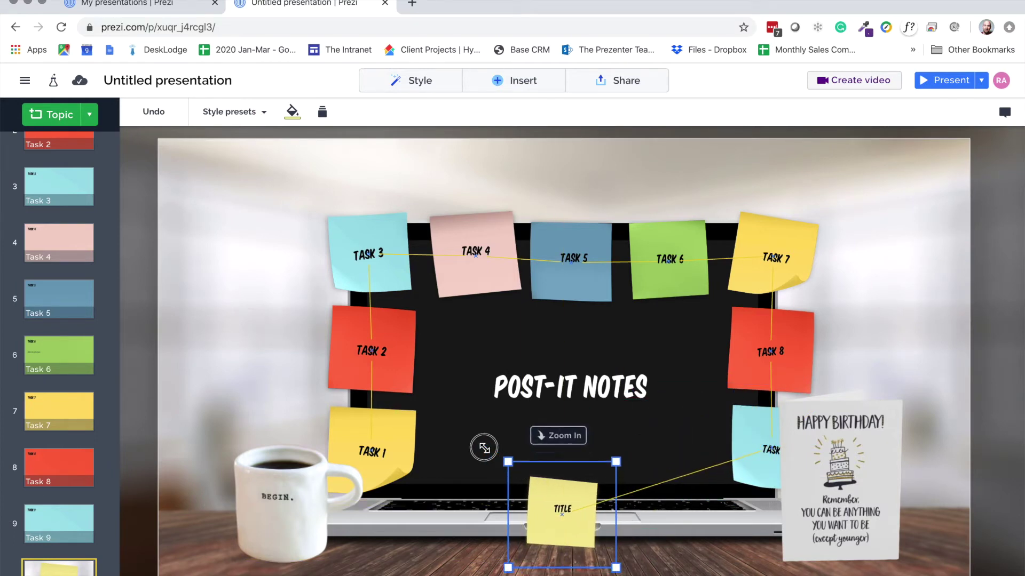
left_click_drag(484, 448, 452, 415)
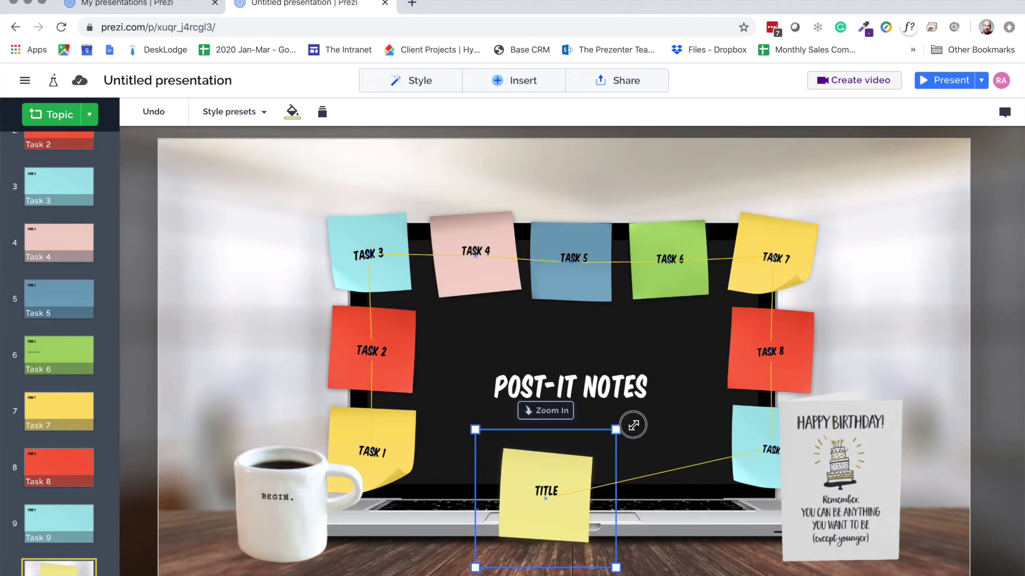
left_click_drag(633, 425, 655, 404)
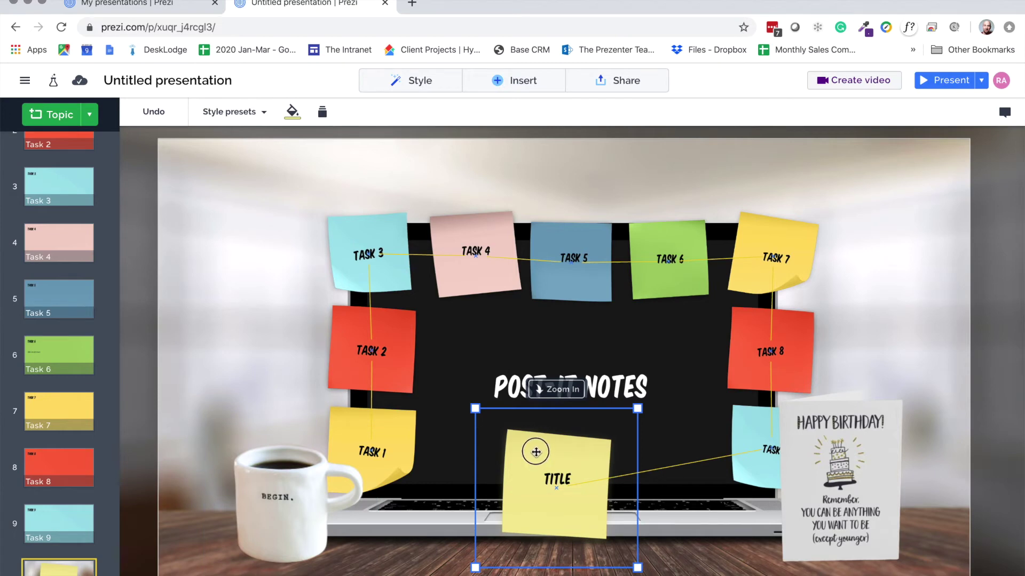
left_click_drag(537, 457, 538, 454)
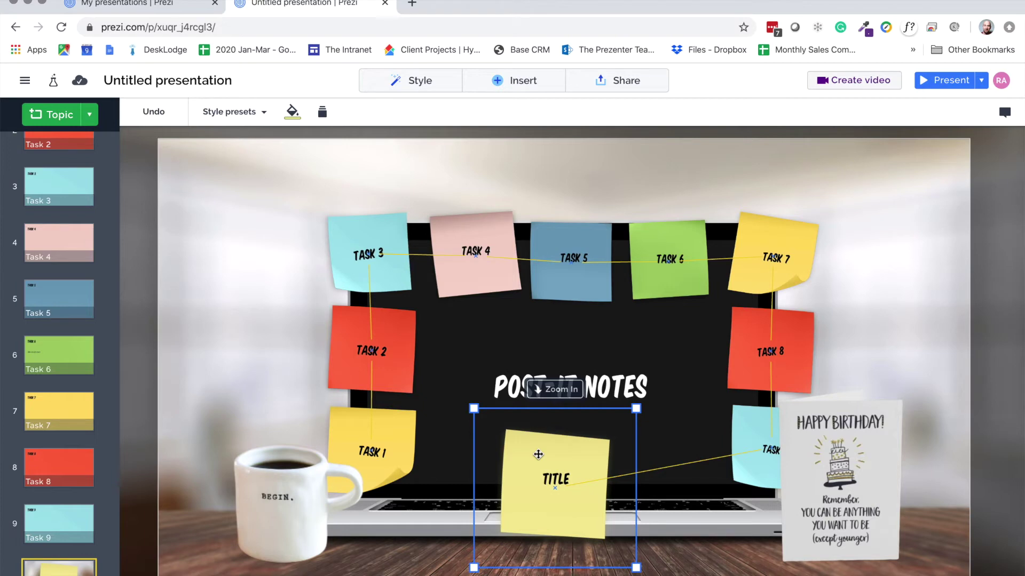
right_click(538, 454)
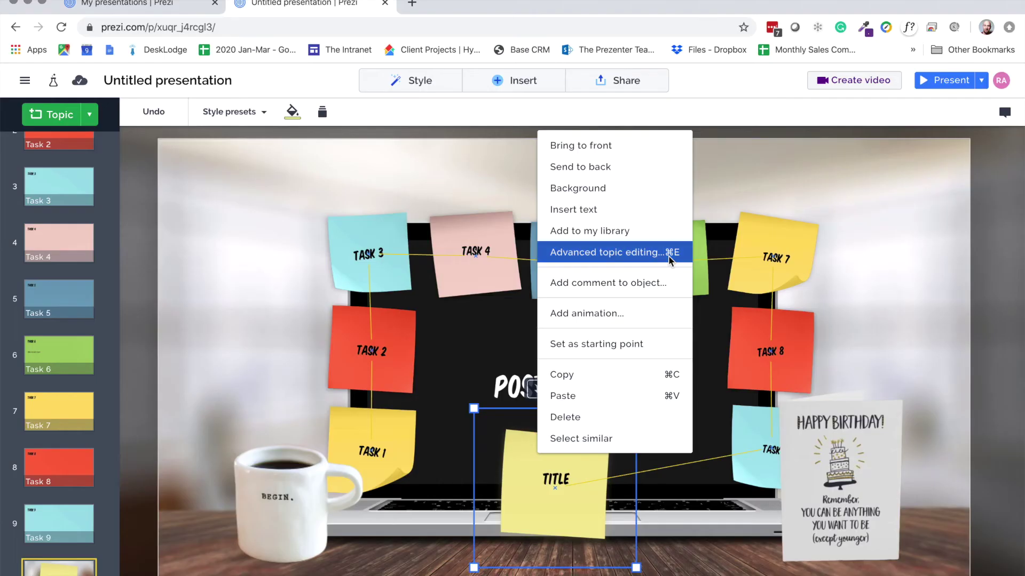
Step: Using advanced topic editing, shrink the sticky-note image and centre it behind the TITLE text
left_click(626, 283)
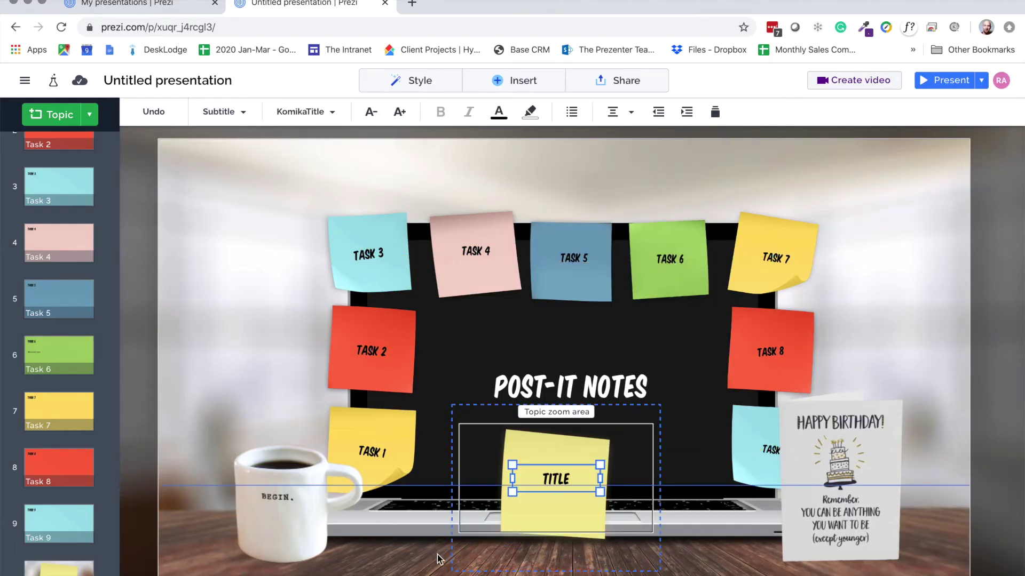
scroll(435, 557, "up", 5)
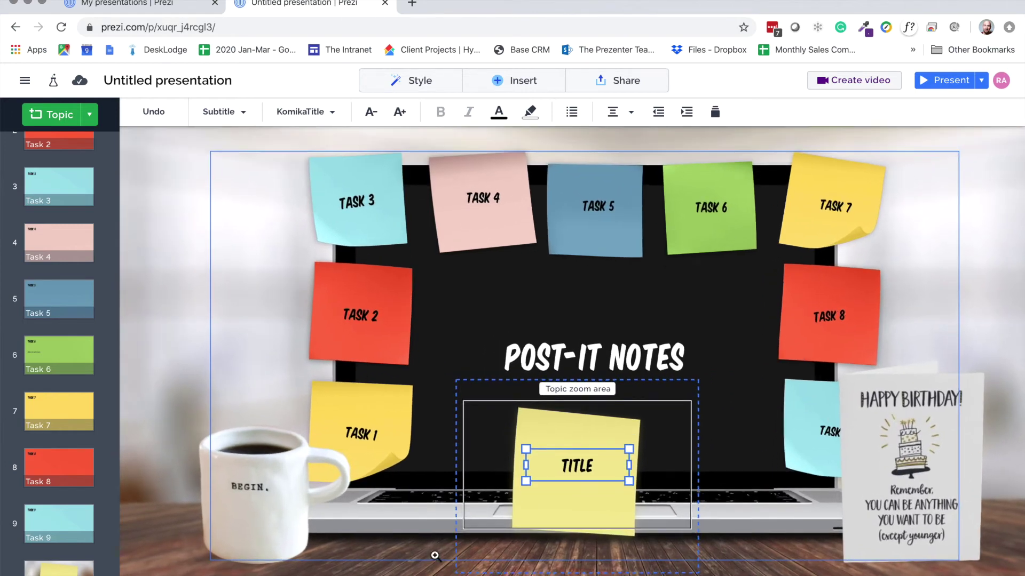
scroll(435, 556, "up", 3)
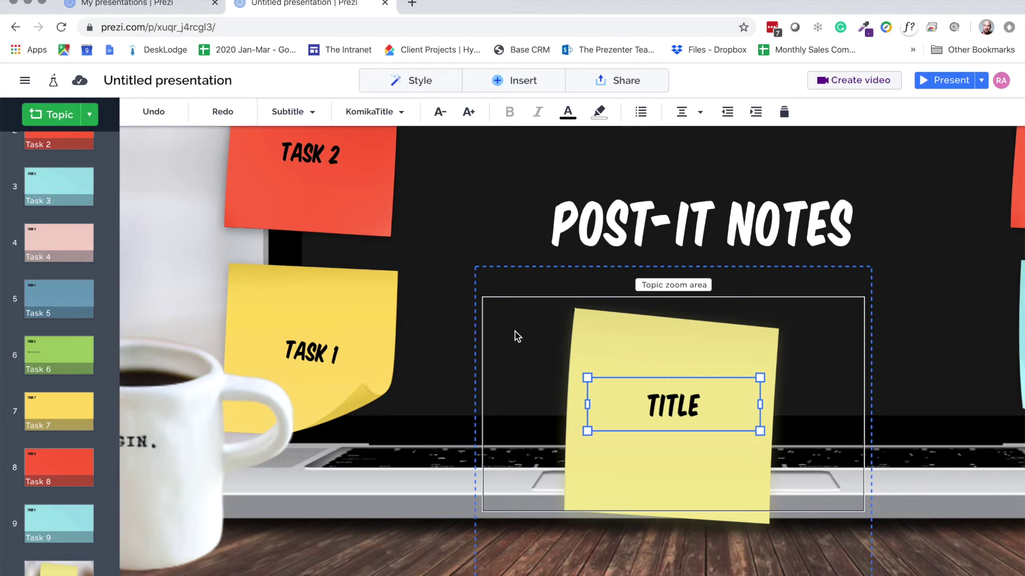
left_click(610, 333)
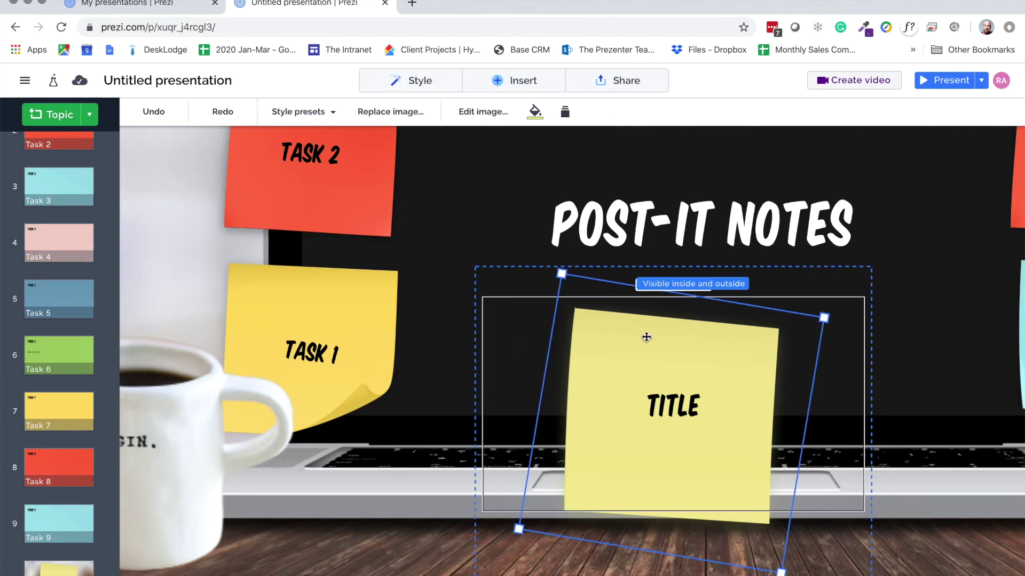
left_click_drag(646, 337, 670, 338)
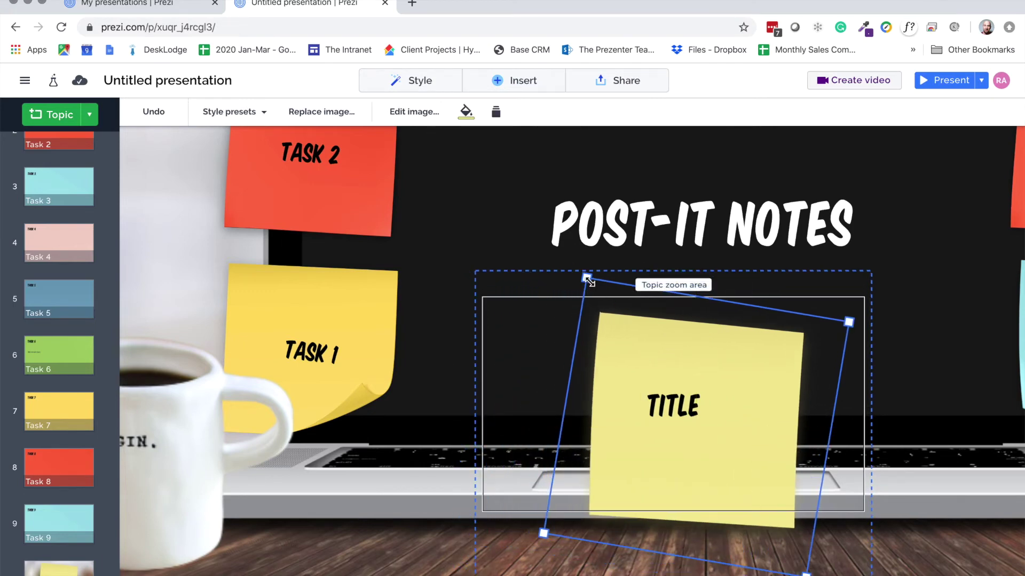
left_click_drag(587, 277, 678, 395)
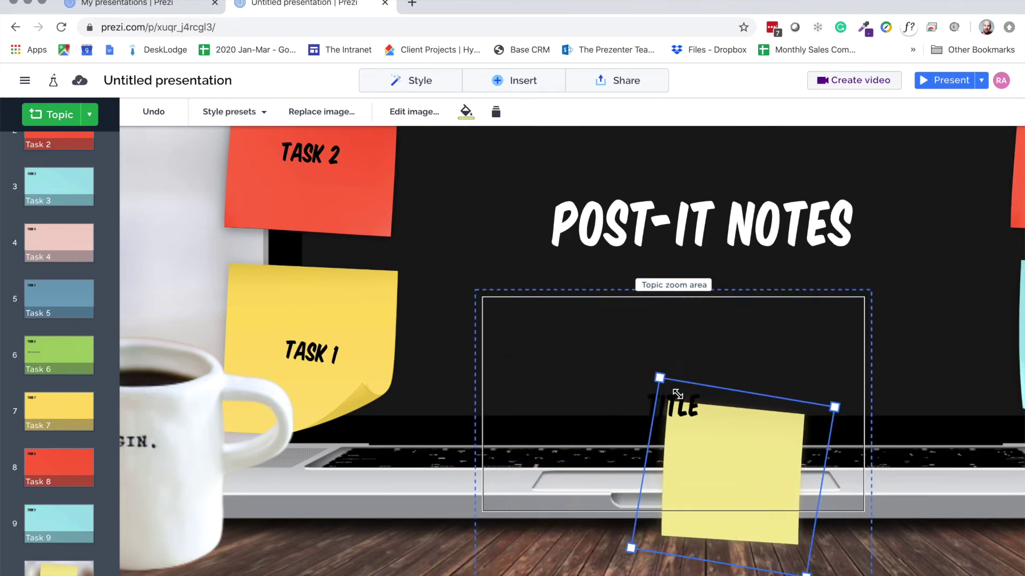
left_click(689, 410)
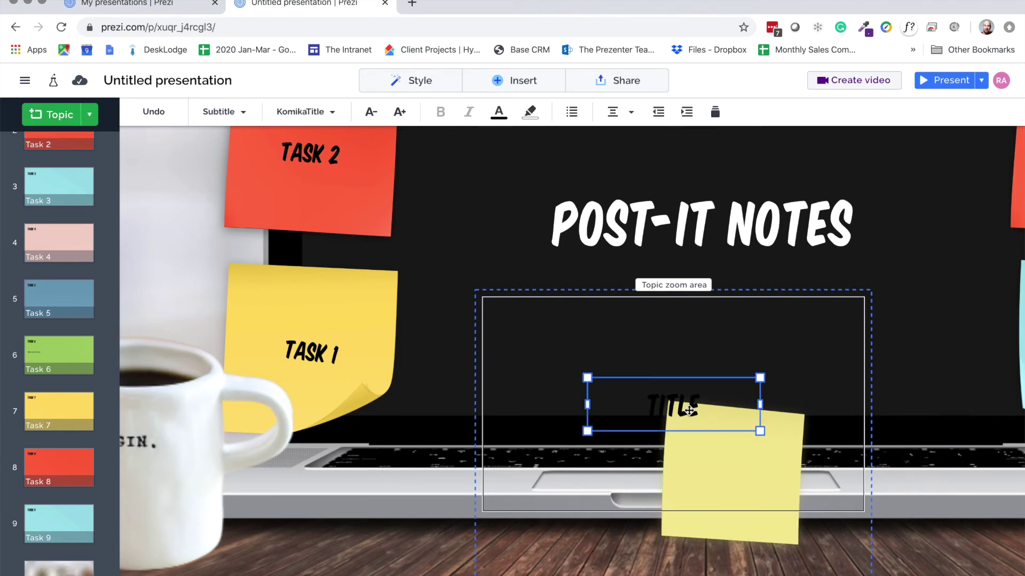
left_click(697, 460)
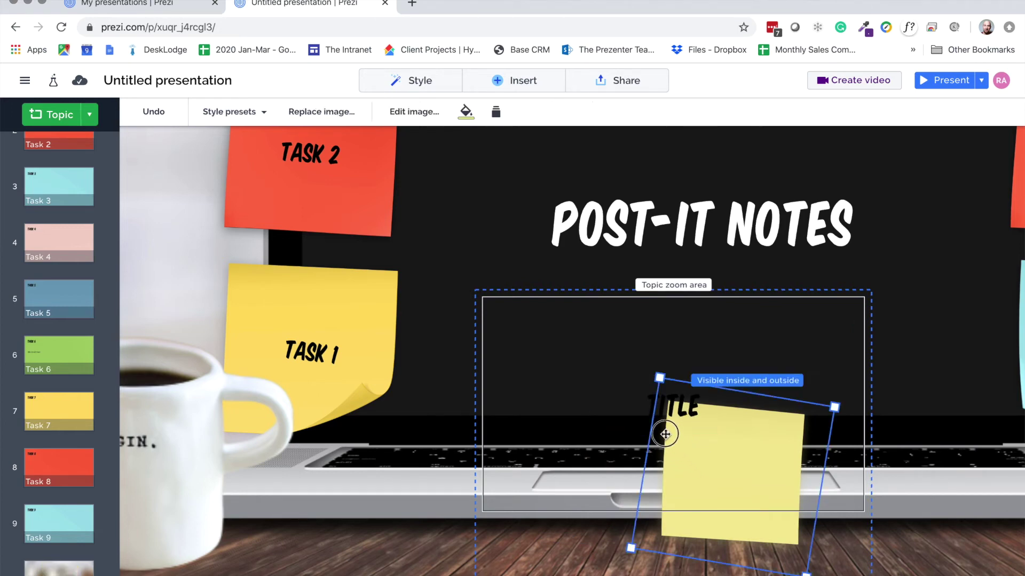
left_click_drag(647, 393, 639, 390)
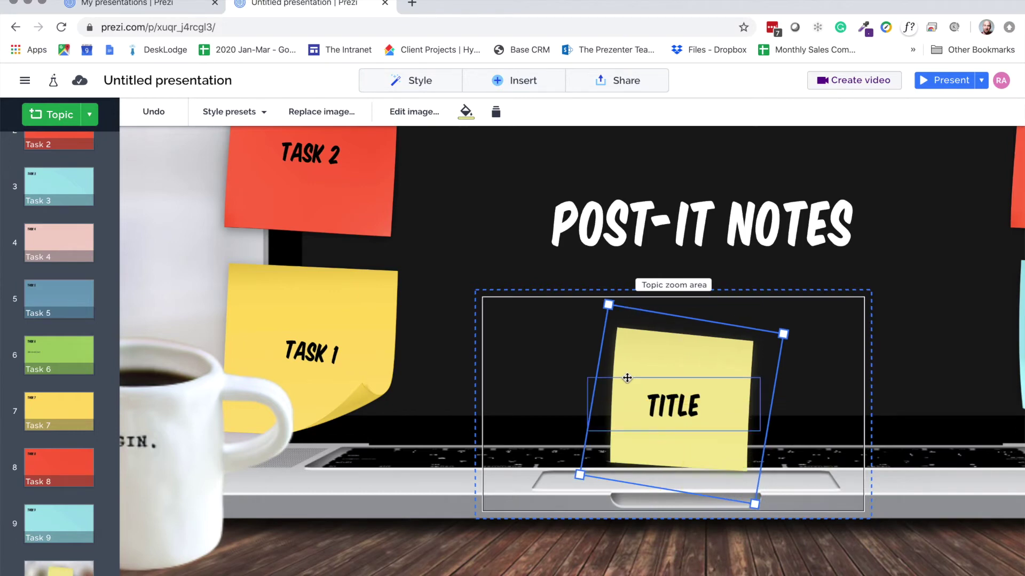
left_click(568, 299)
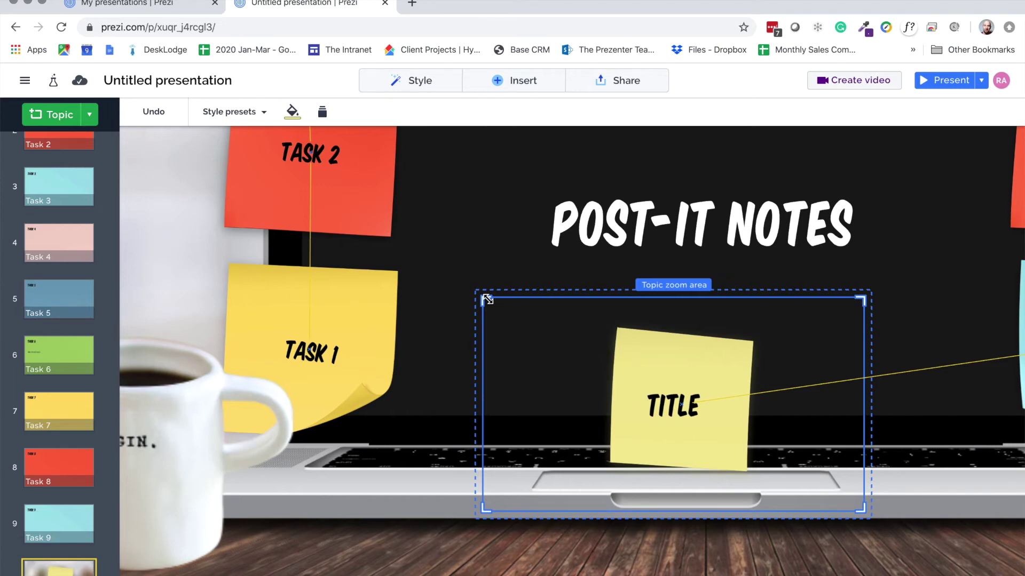
Step: Delete the BEGIN. mug photo from the overview and select the TITLE topic
left_click(187, 489)
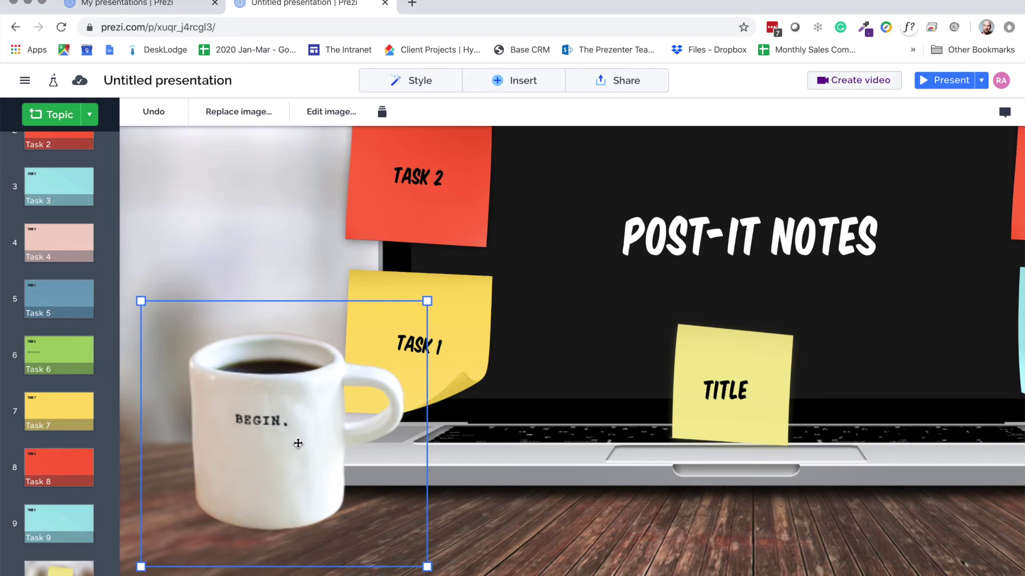
key("BackSpace")
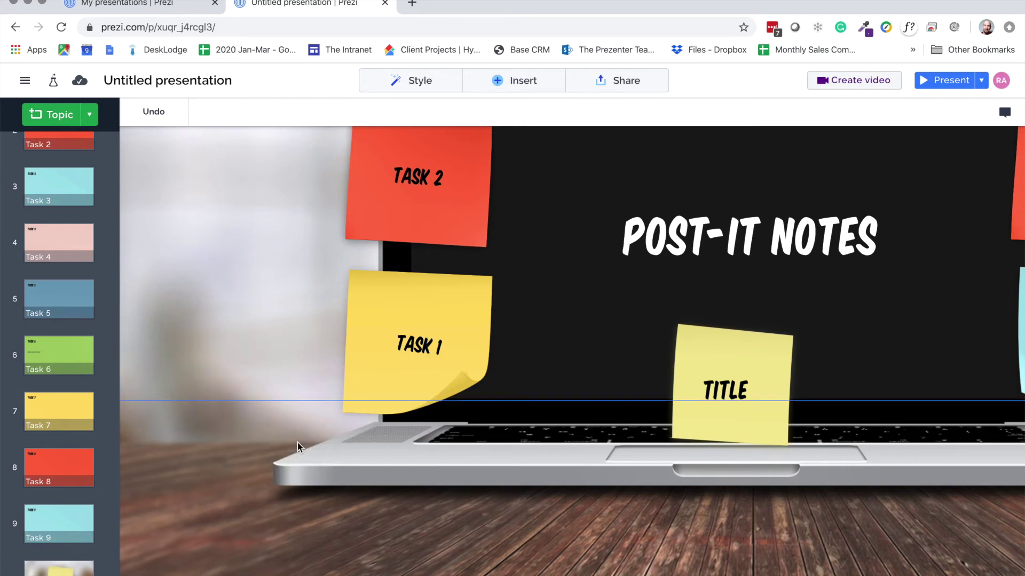
left_click(726, 369)
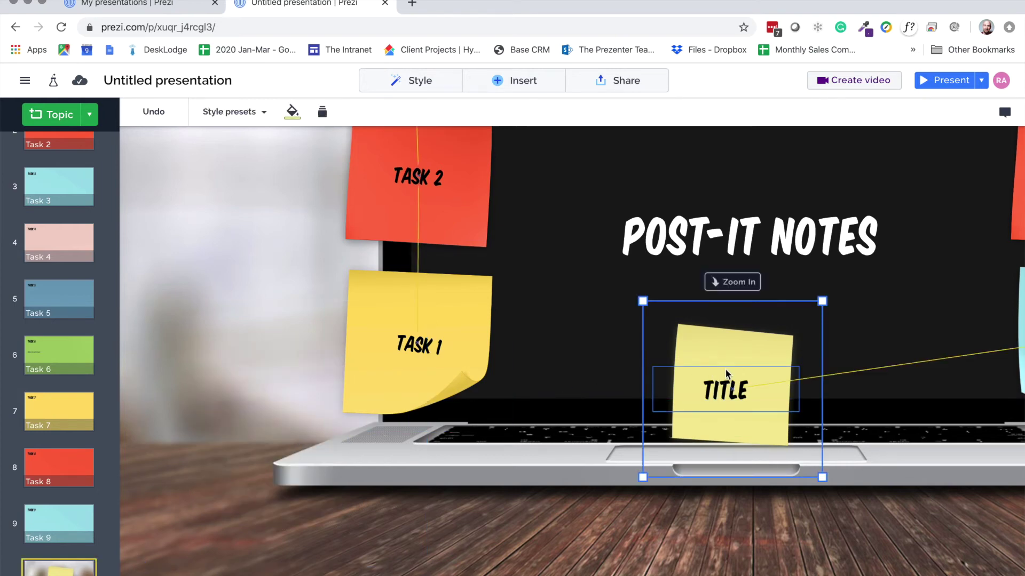
right_click(726, 370)
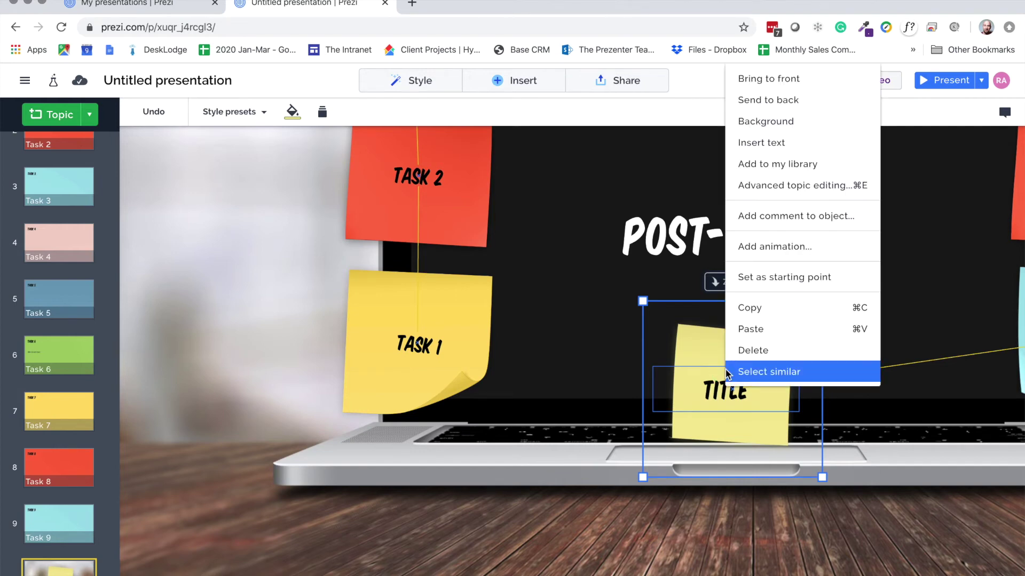
Step: Inside the TITLE topic, replace the sticky-note picture with the pasted mug image
left_click(811, 186)
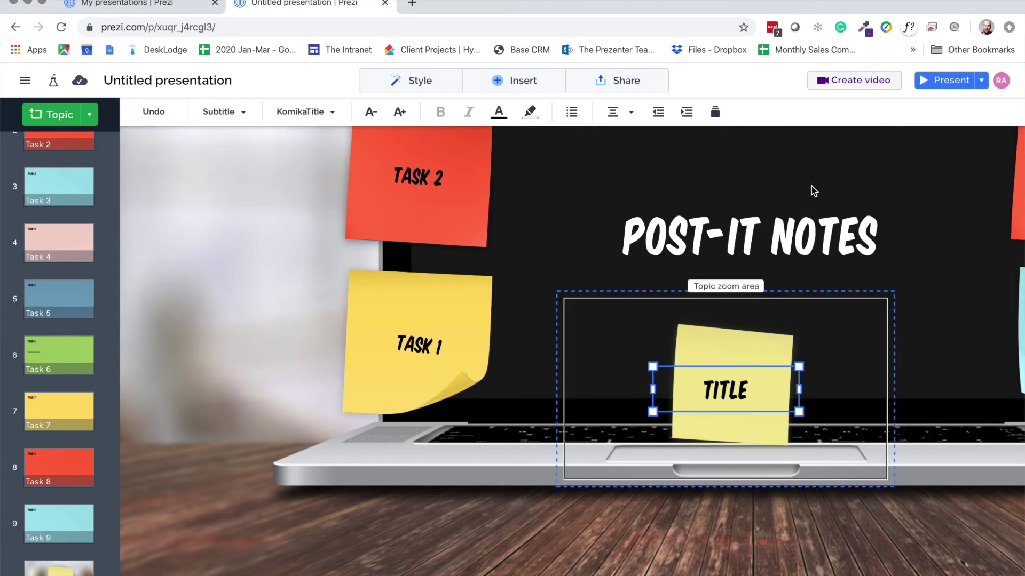
left_click(731, 344)
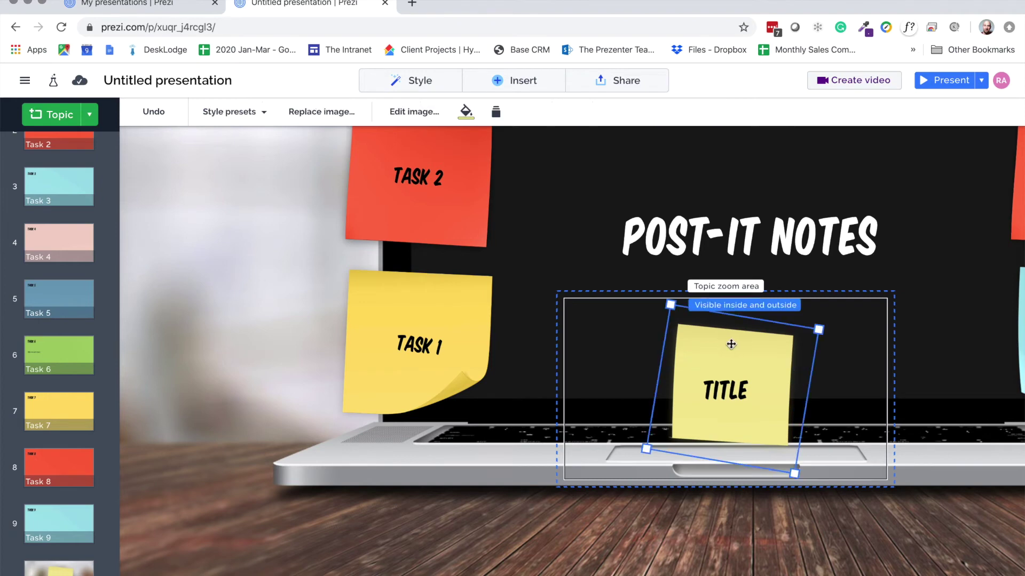
key("Delete")
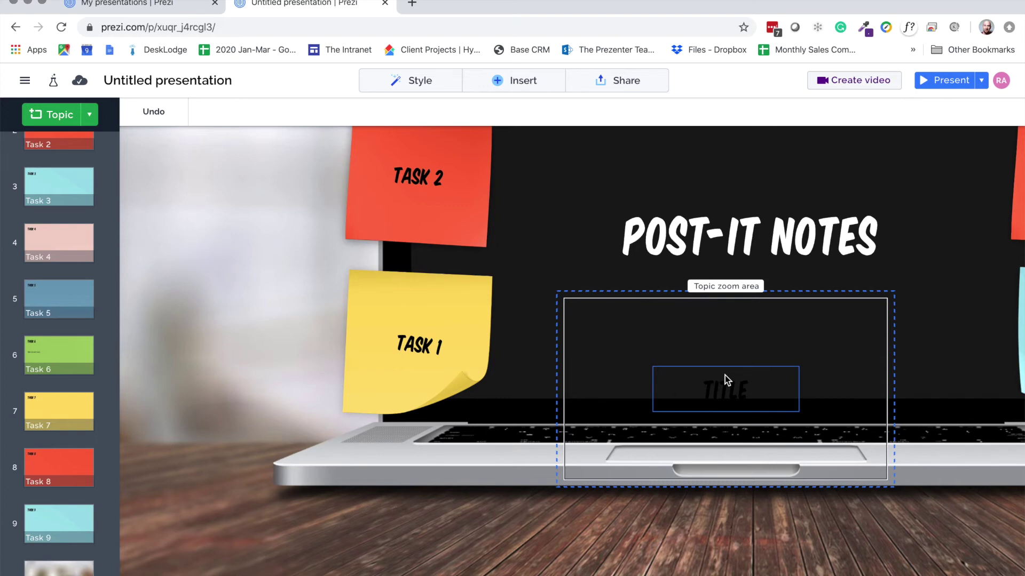
key("super+v")
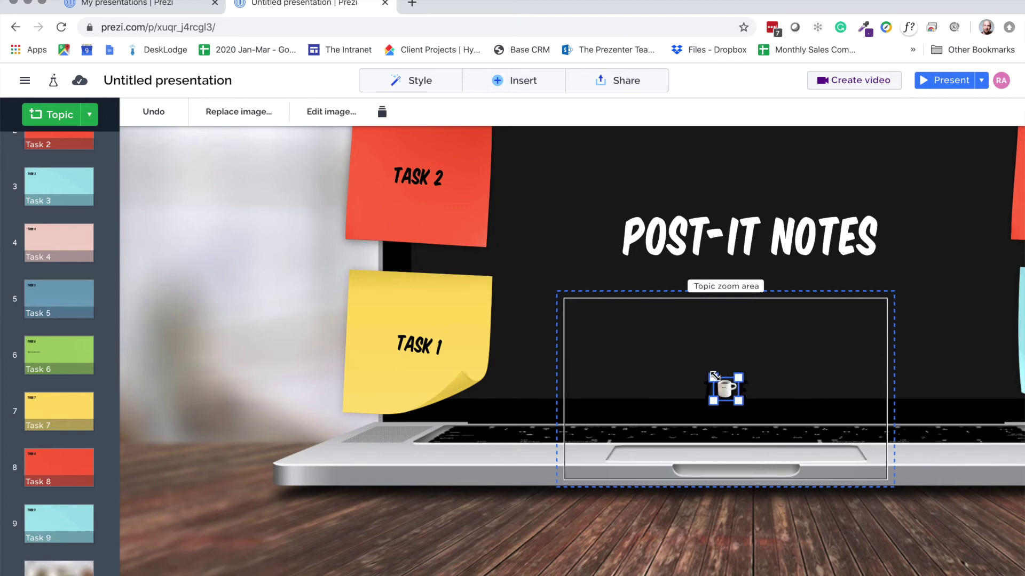
Step: Enlarge the mug image and position it so TITLE sits on the cup
left_click_drag(714, 377, 594, 276)
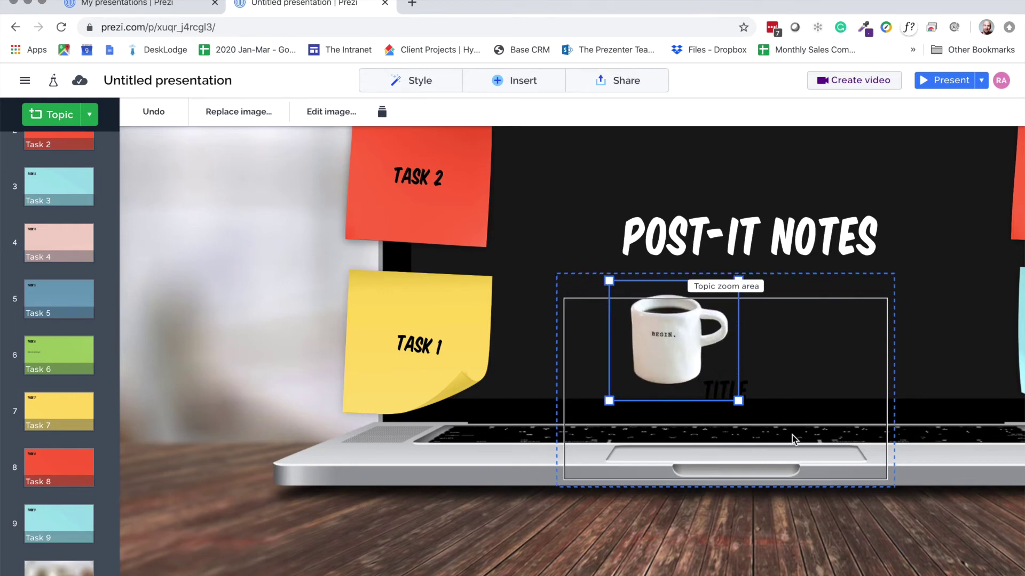
left_click_drag(738, 400, 810, 468)
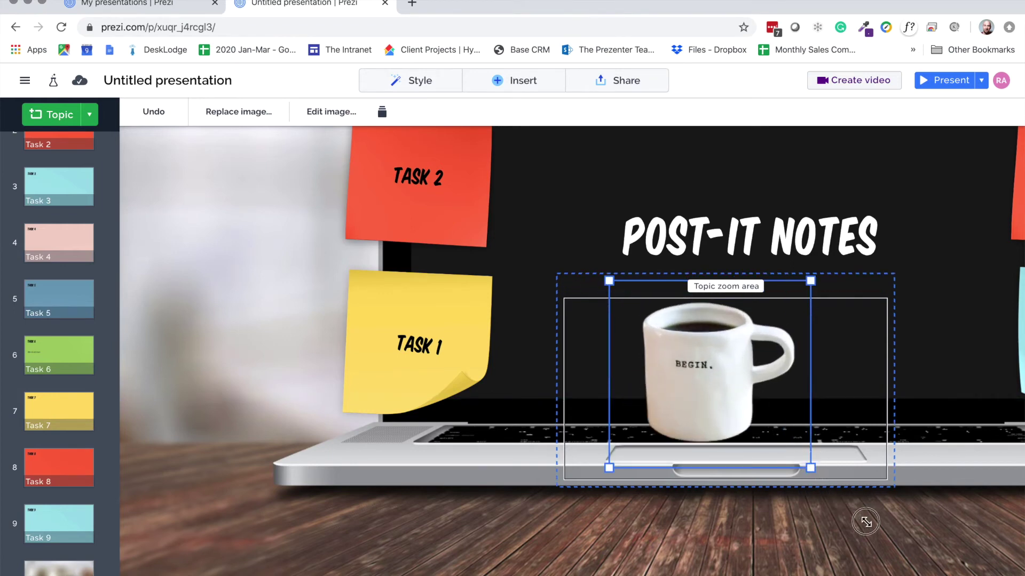
left_click_drag(865, 522, 903, 554)
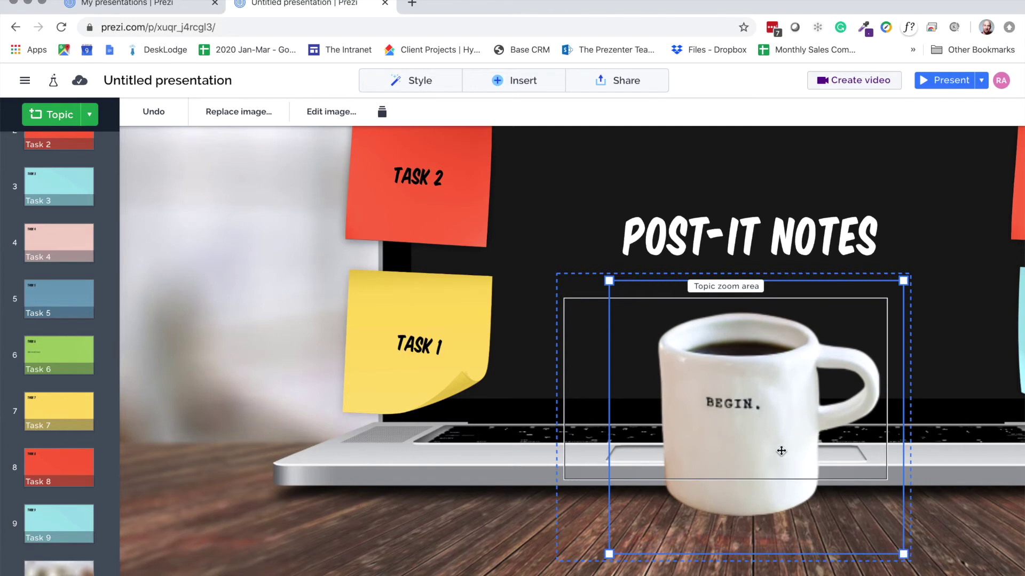
left_click_drag(730, 419, 629, 313)
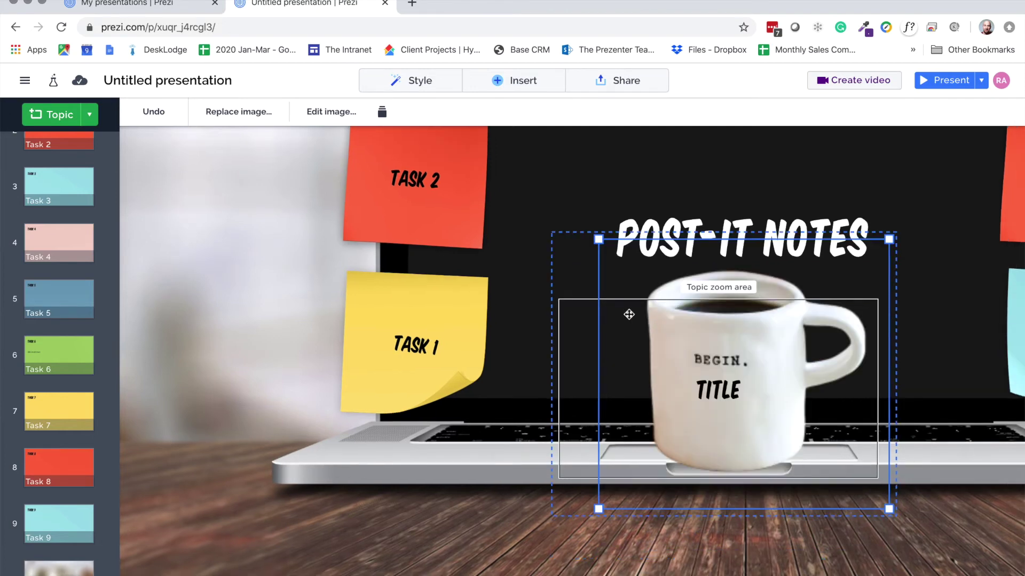
left_click(586, 300)
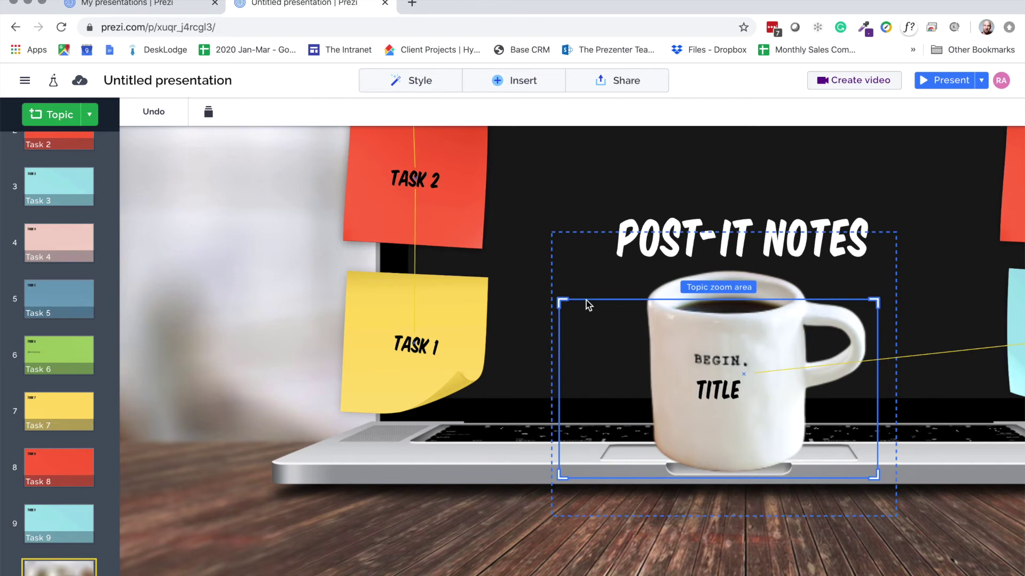
Step: Expand the TITLE topic's zoom area around the whole mug, then move it toward the desk's left
left_click(586, 301)
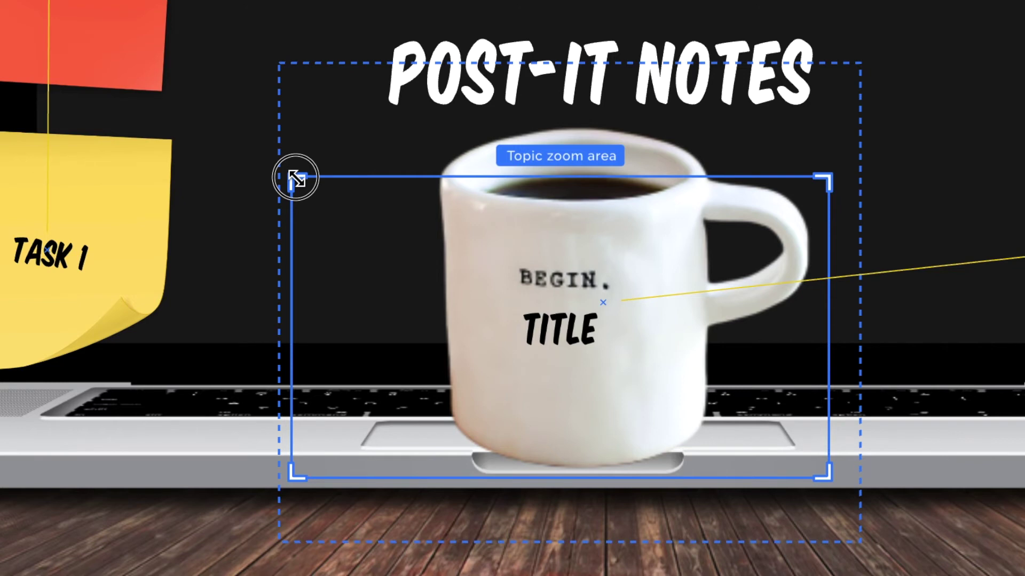
left_click_drag(262, 142, 206, 63)
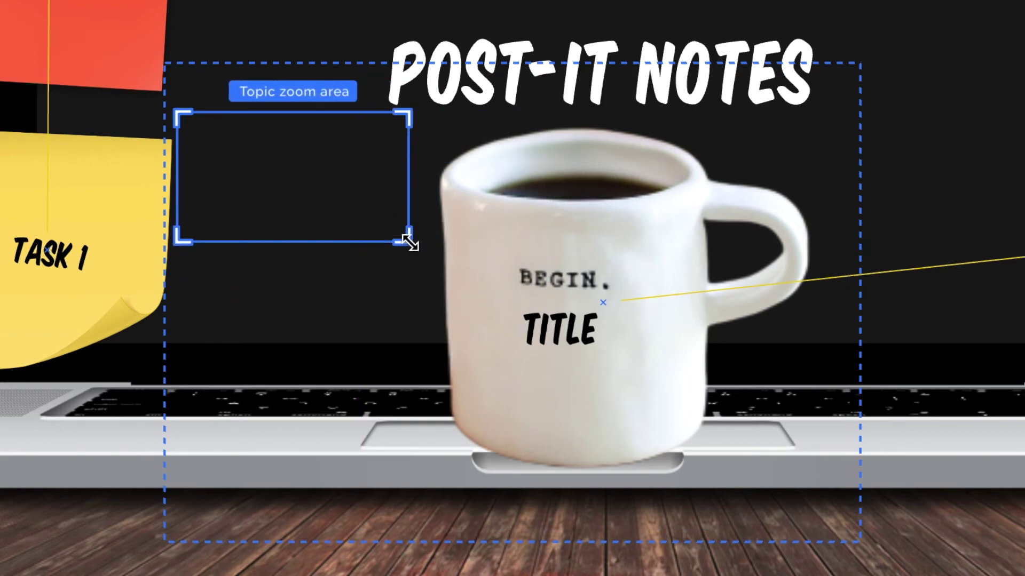
left_click_drag(409, 241, 950, 506)
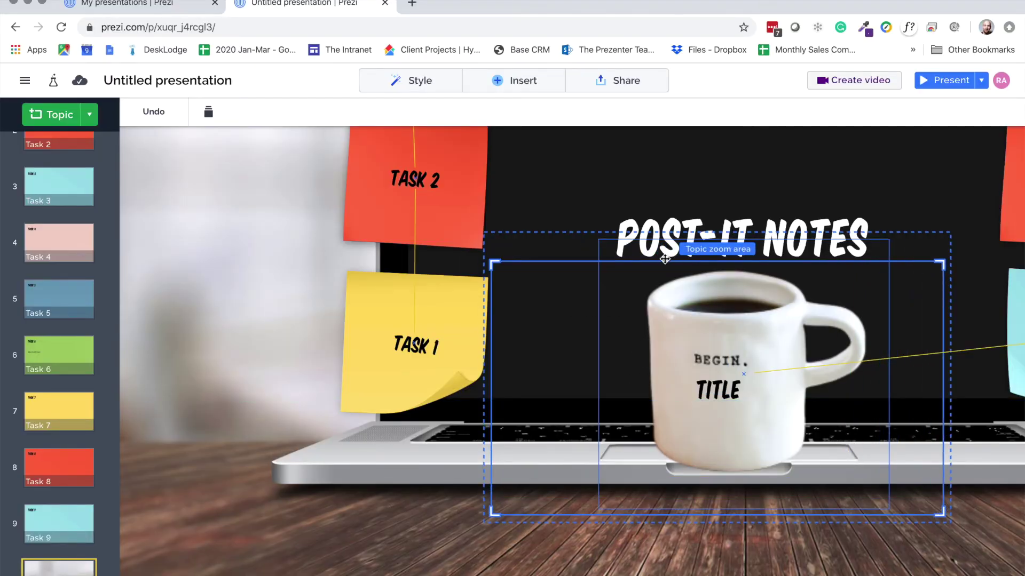
left_click_drag(664, 257, 672, 245)
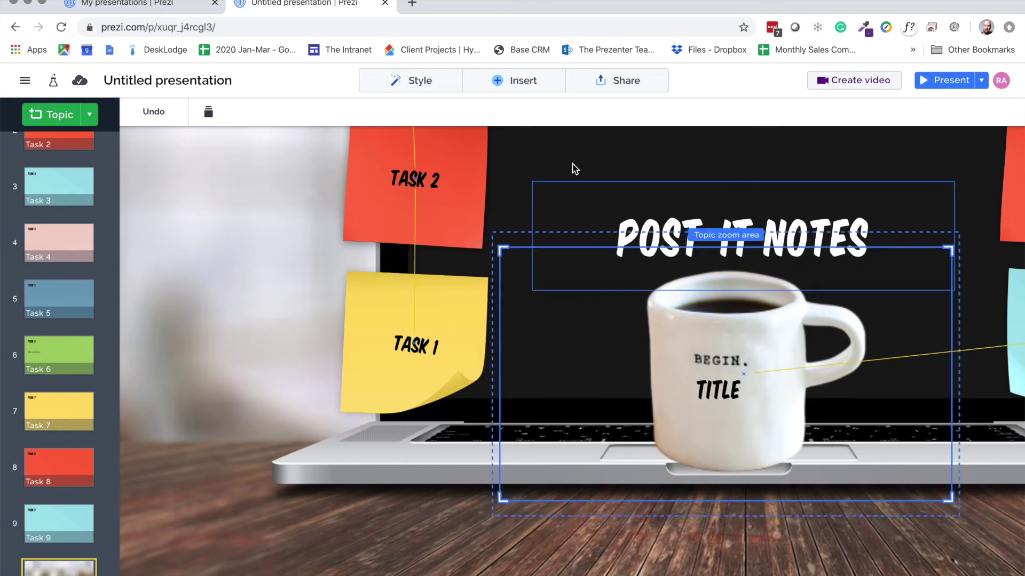
left_click(570, 168)
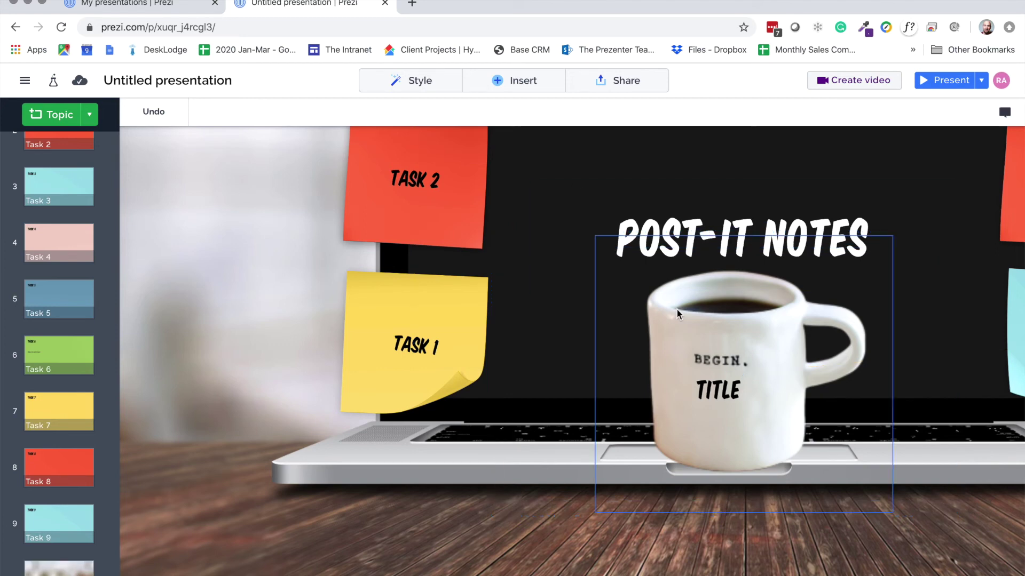
left_click_drag(758, 366, 261, 435)
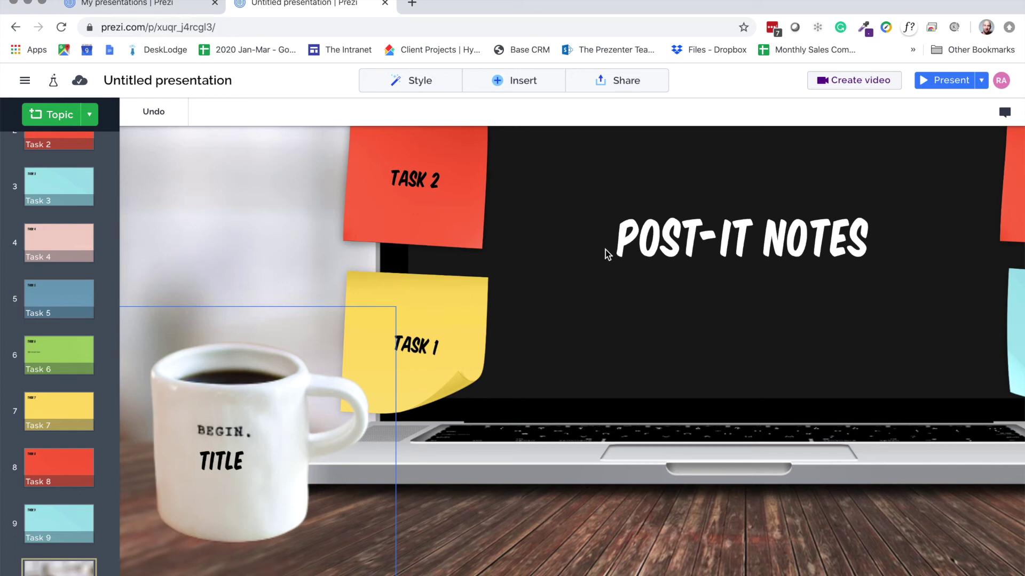
Step: Play the presentation full screen and zoom into the BEGIN. mug topic
left_click(952, 81)
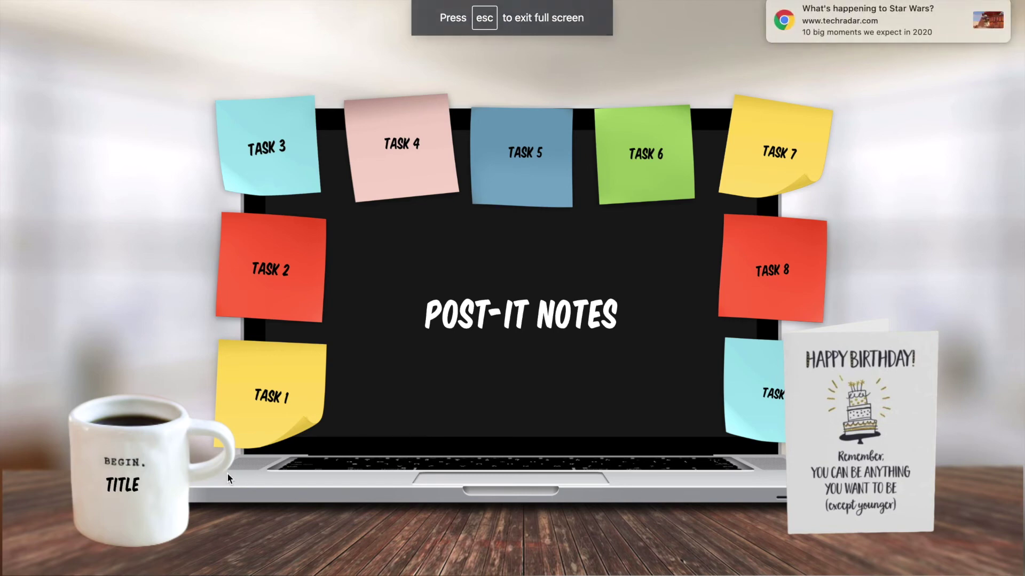
left_click(148, 460)
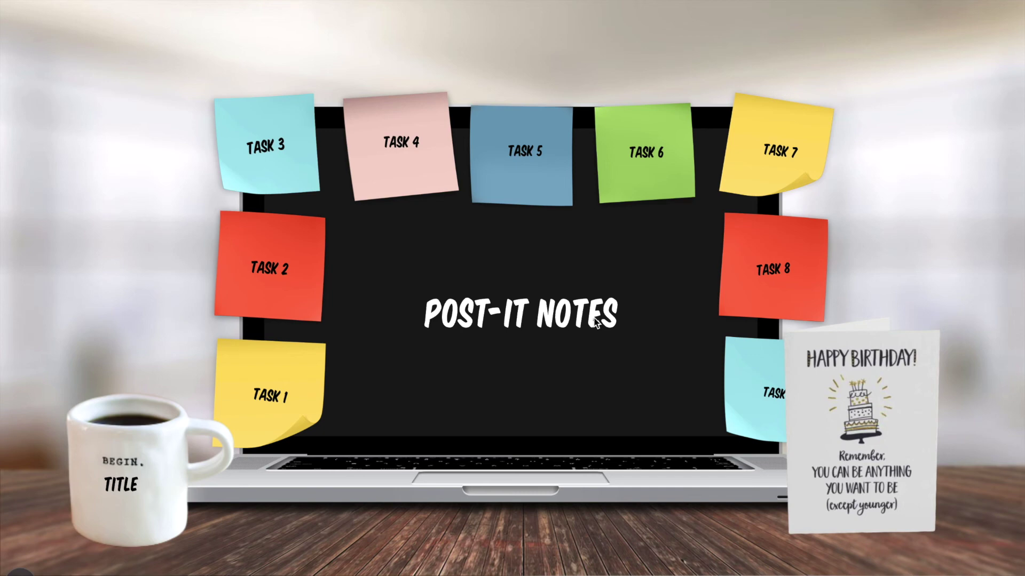
Step: Exit the presentation and open the mug topic for editing from the sidebar
key("Escape")
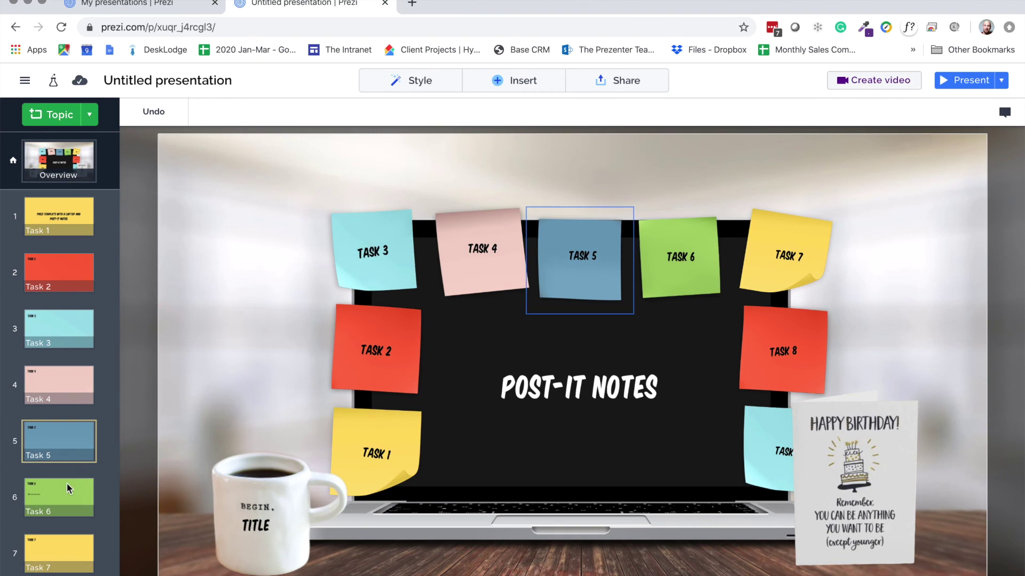
left_click(67, 482)
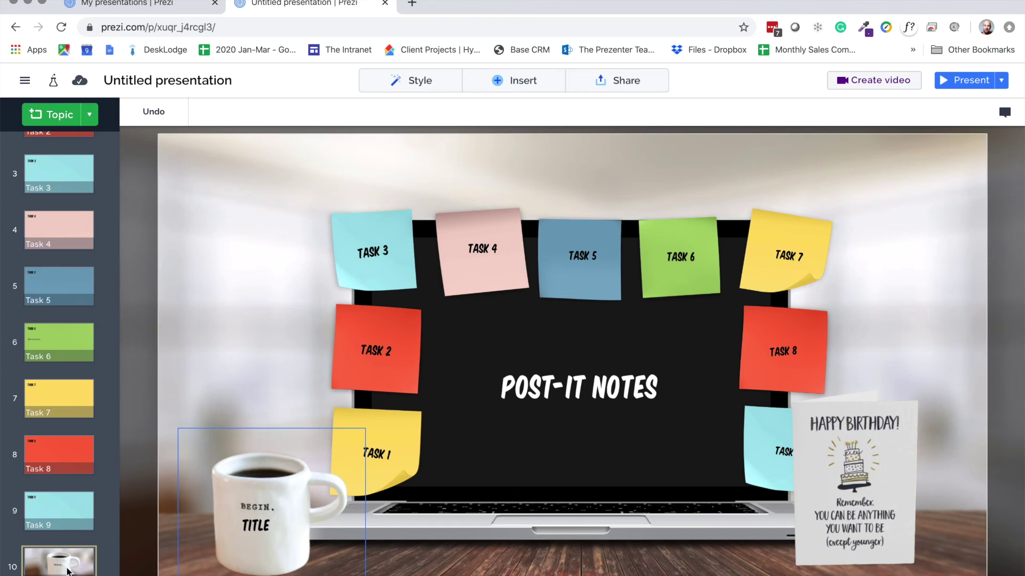
left_click(68, 570)
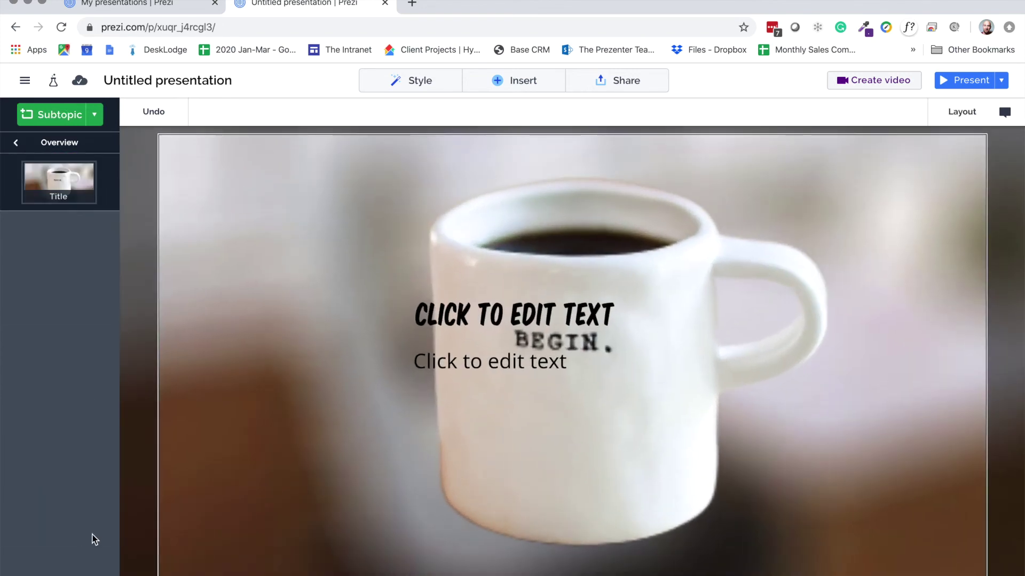
Step: Add two post-it subtopics and stack them on the right side of the cup
left_click(71, 119)
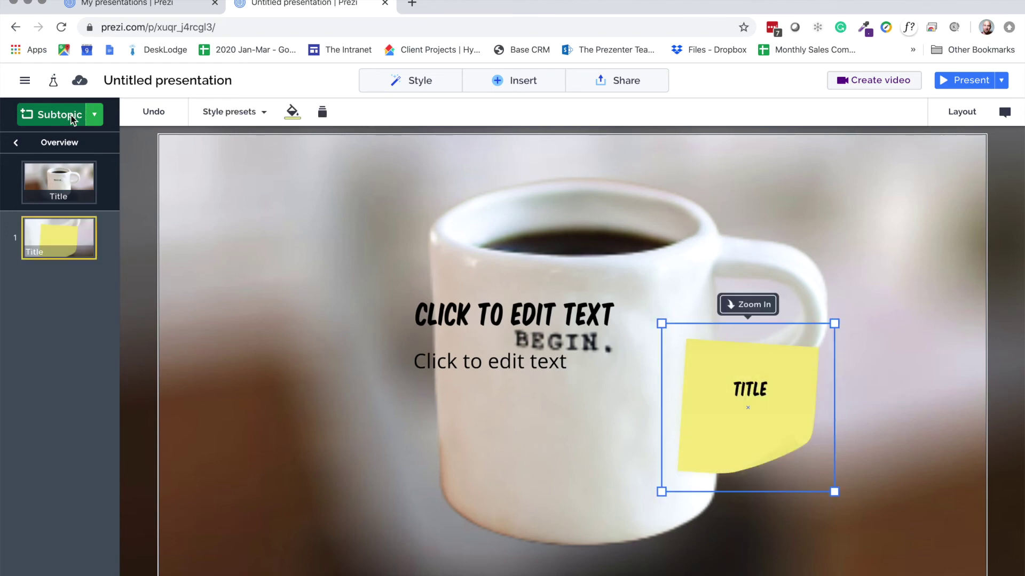
left_click(72, 118)
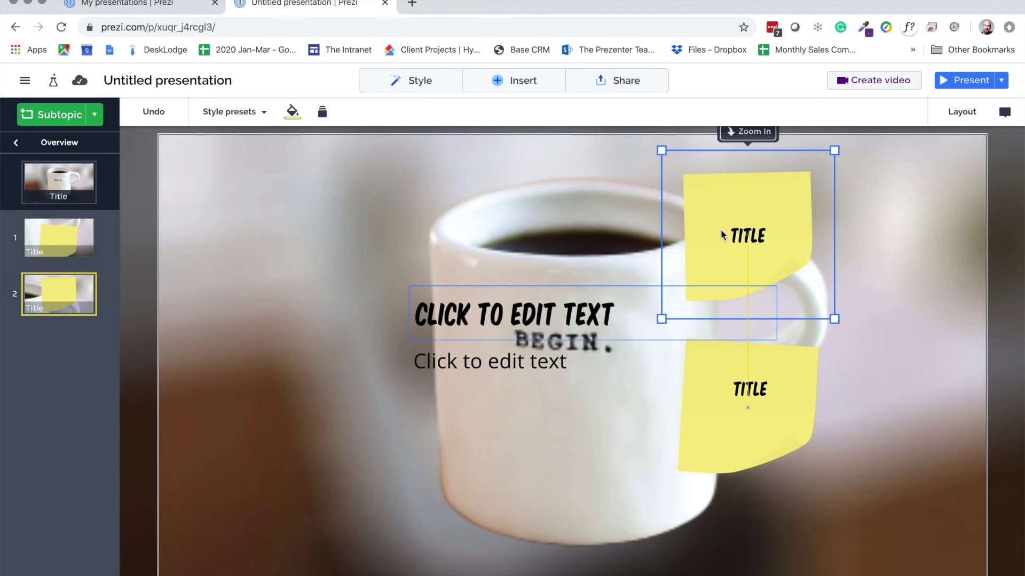
left_click_drag(715, 213, 813, 213)
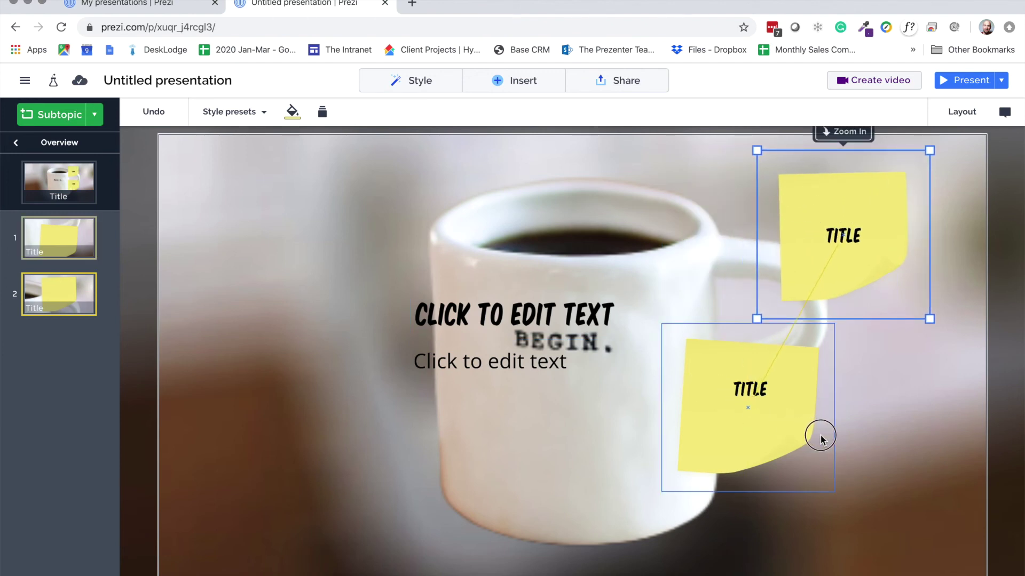
left_click_drag(821, 439, 799, 421)
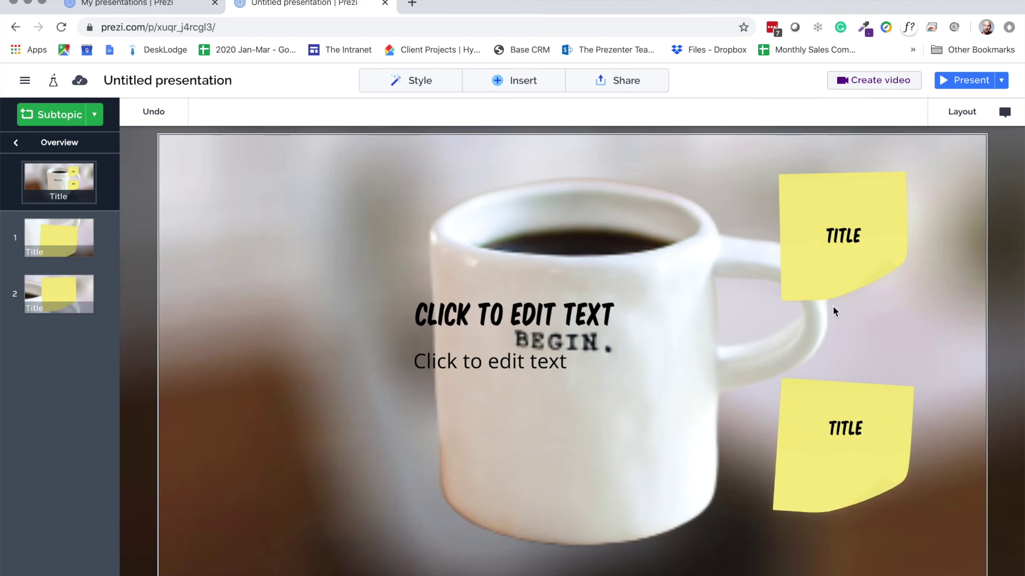
Step: Zoom to the lower post-it, view its options, then return to the mug overview
left_click(831, 446)
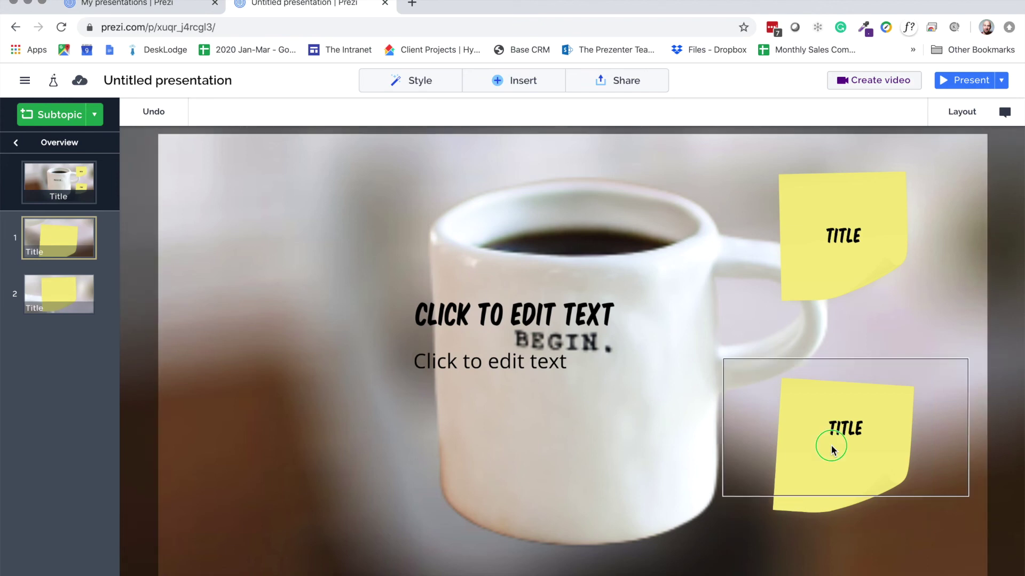
right_click(831, 446)
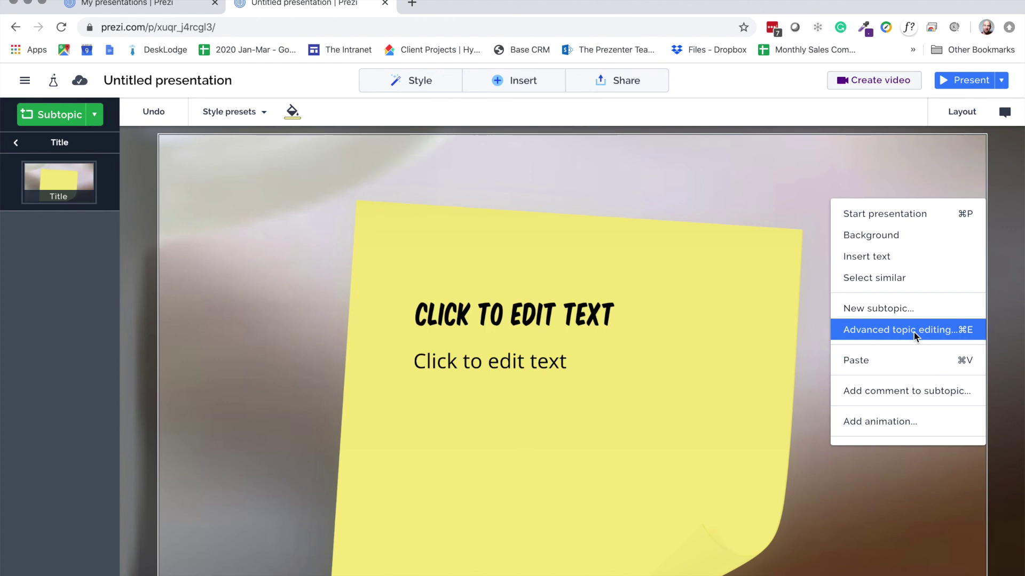
left_click(686, 396)
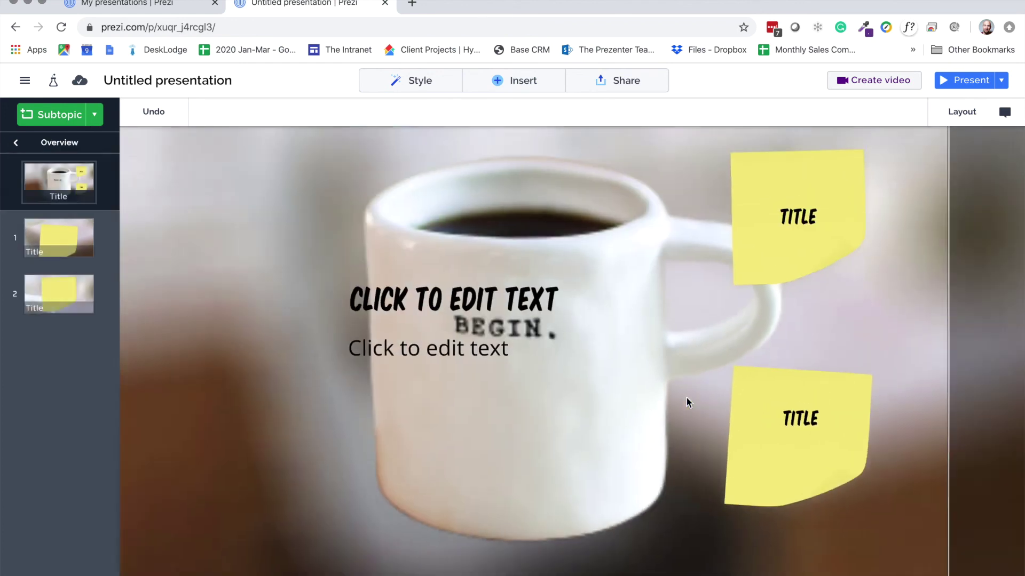